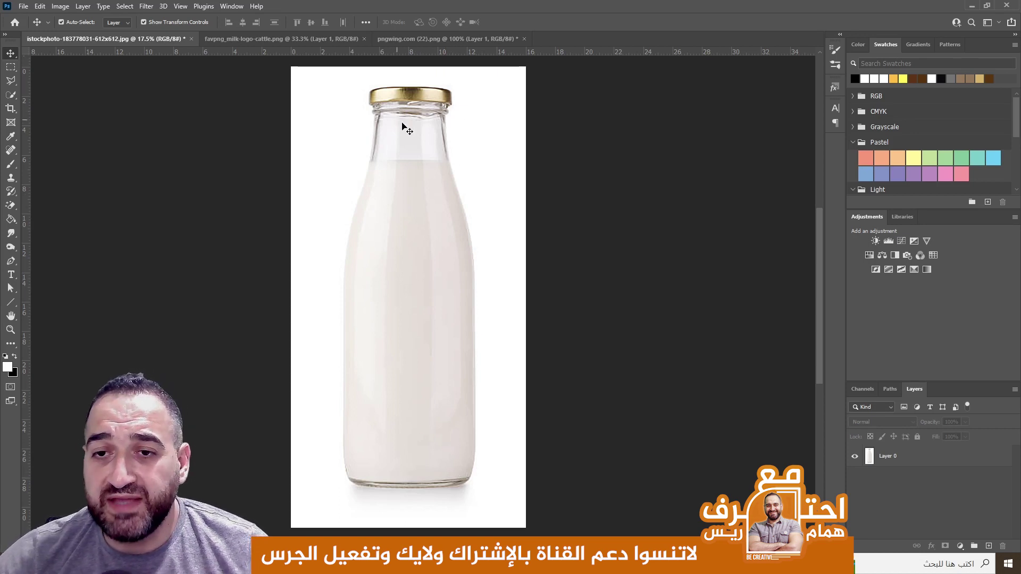
Step: Switch from the milk bottle image to the Dairy Farmers logo document
{"action": "left_click_drag", "start_coordinate": [414, 324], "coordinate": [416, 324]}
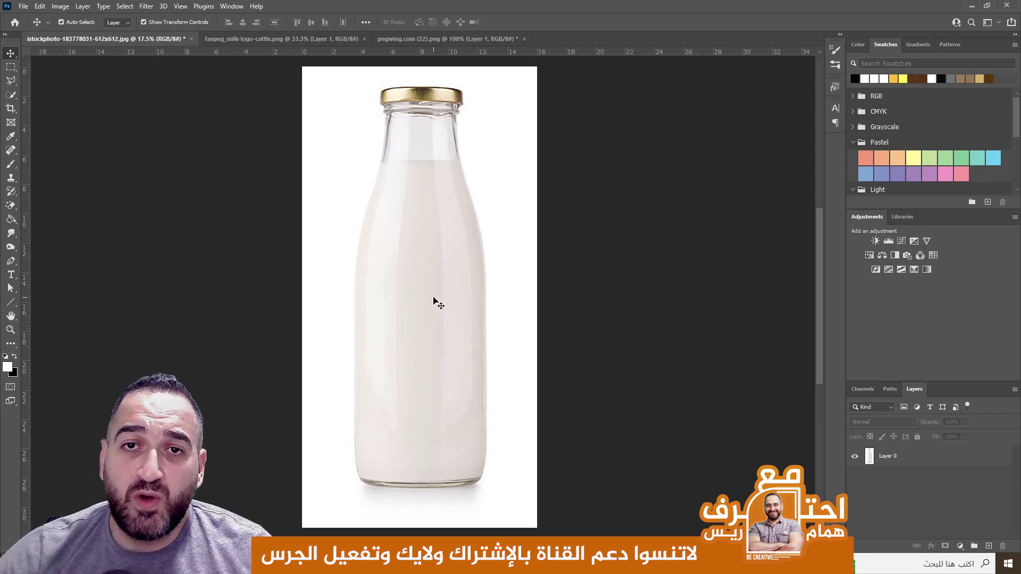
{"action": "key", "text": "ctrl+shift+Tab"}
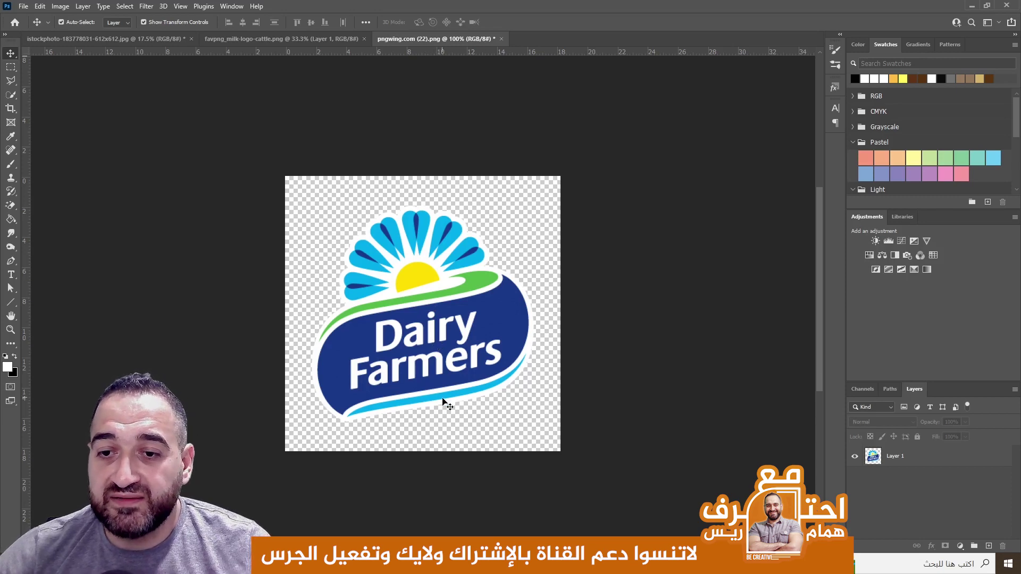
Step: Convert the logo's Layer 1 to a smart object and drag it onto the bottle document
{"action": "left_click", "coordinate": [429, 281]}
{"action": "left_click_drag", "start_coordinate": [416, 293], "coordinate": [420, 295]}
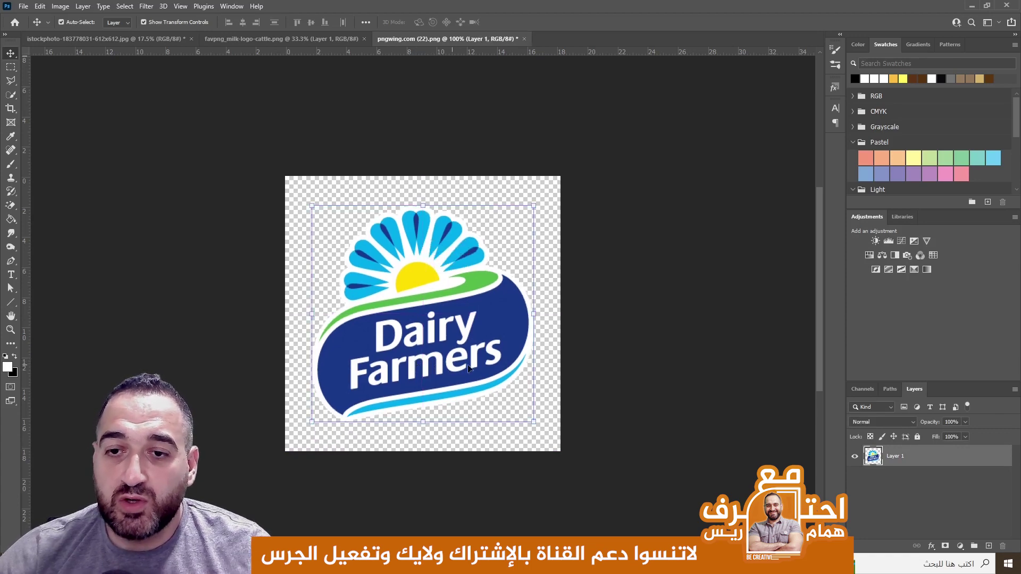
{"action": "right_click", "coordinate": [902, 457]}
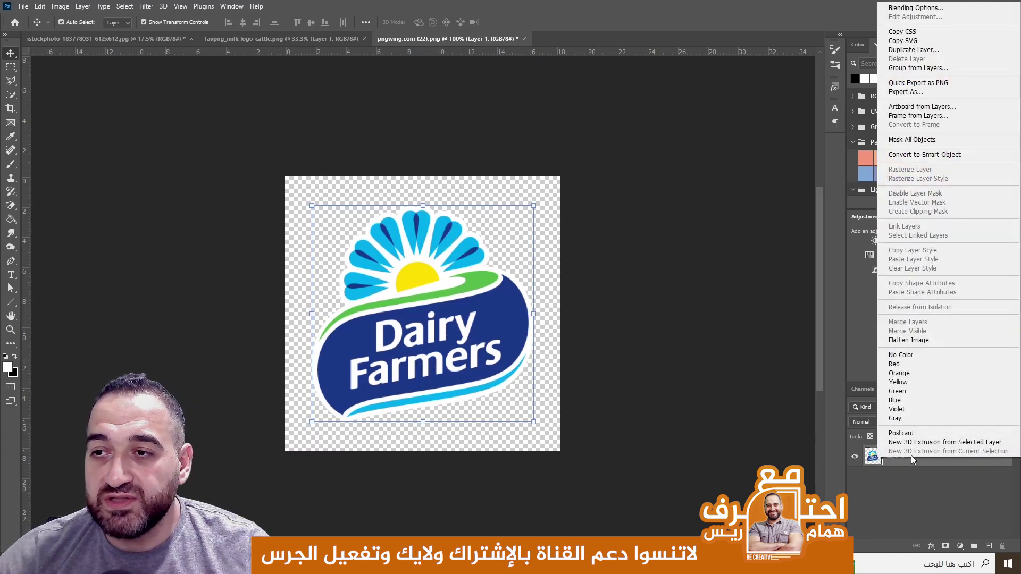
{"action": "left_click", "coordinate": [916, 155]}
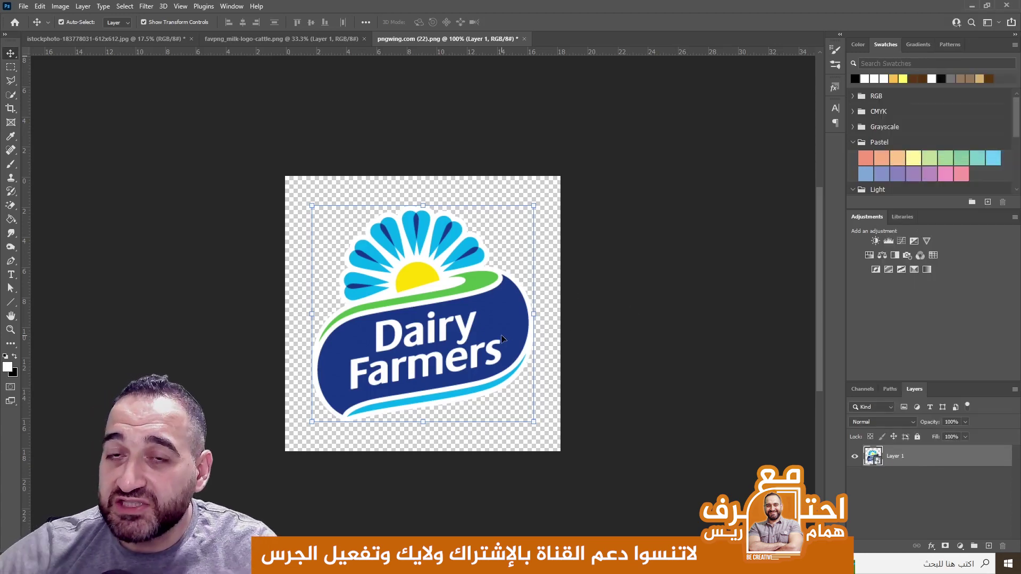
{"action": "left_click_drag", "start_coordinate": [452, 325], "coordinate": [448, 324]}
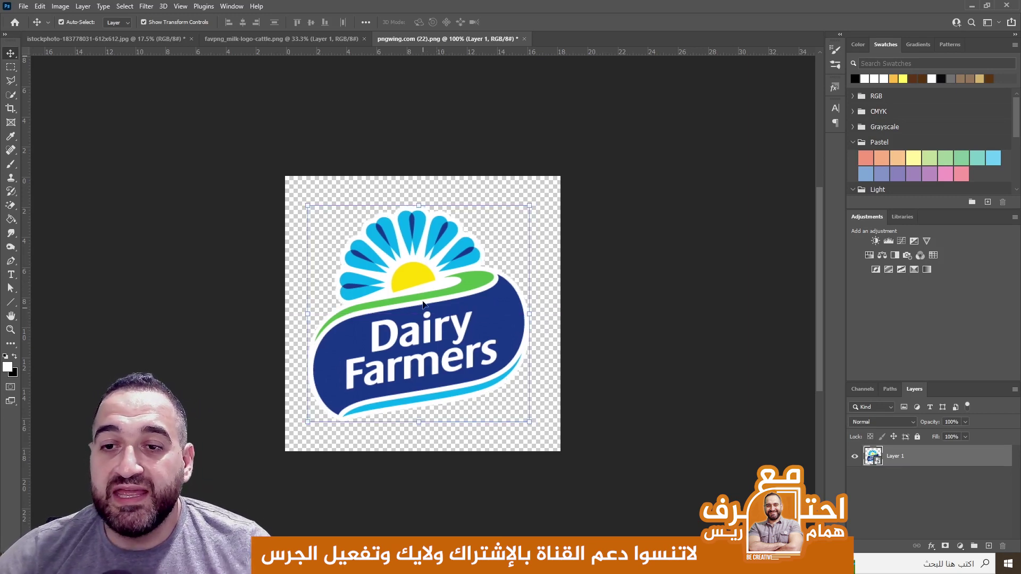
{"action": "mouse_move", "coordinate": [420, 288]}
{"action": "left_mouse_down"}
{"action": "mouse_move", "coordinate": [132, 72]}
{"action": "mouse_move", "coordinate": [123, 35]}
{"action": "mouse_move", "coordinate": [427, 340]}
{"action": "left_mouse_up"}
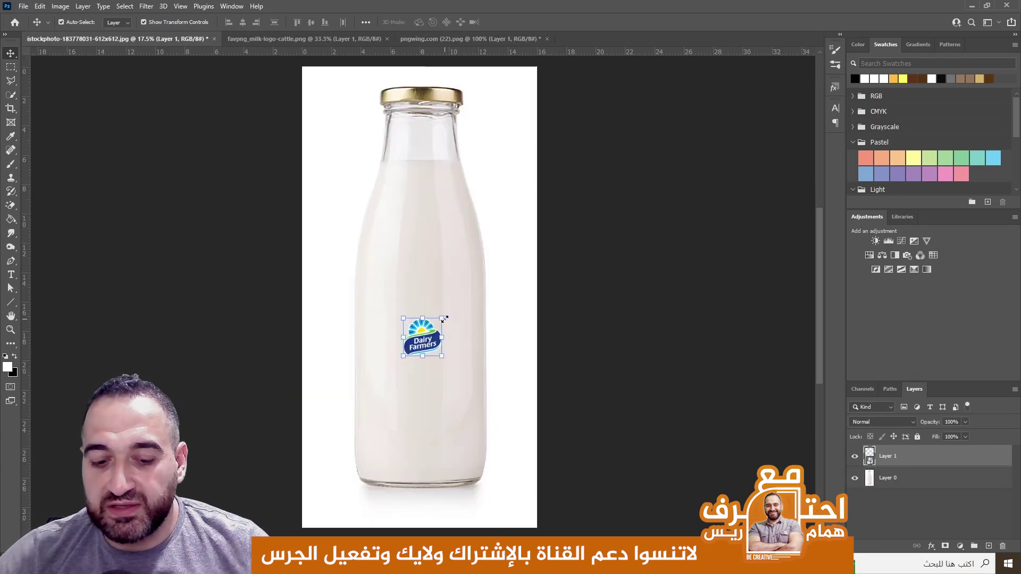
Step: Scale the Dairy Farmers logo up across the bottle's body and commit the transform
{"action": "left_click_drag", "start_coordinate": [448, 317], "coordinate": [483, 284]}
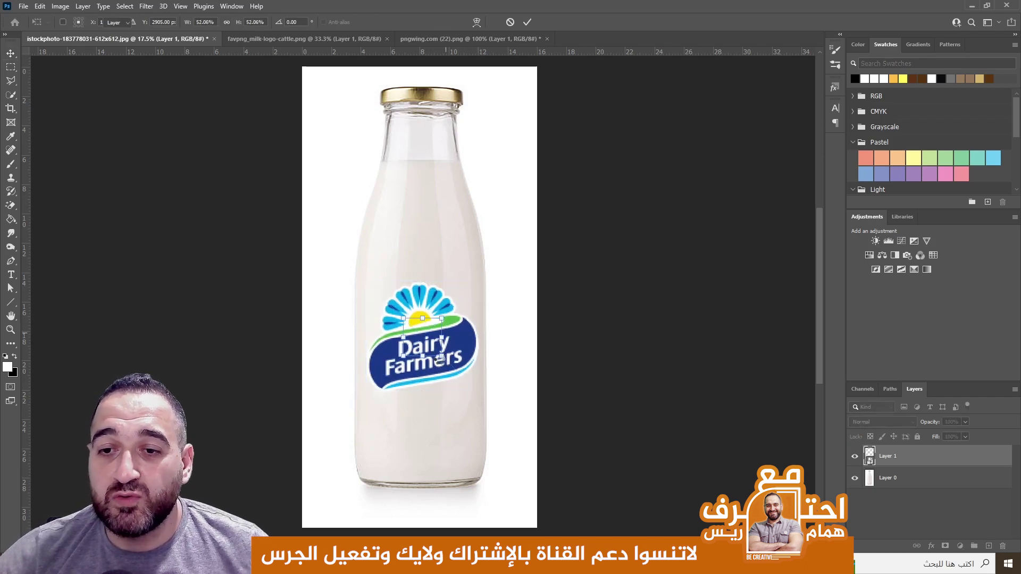
{"action": "key", "text": "Return"}
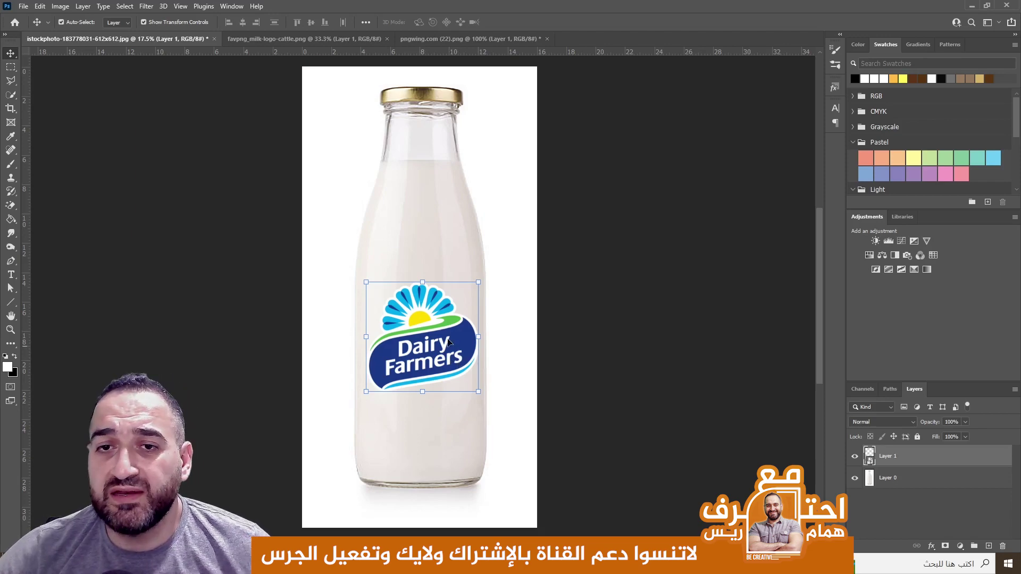
{"action": "left_click", "coordinate": [317, 41]}
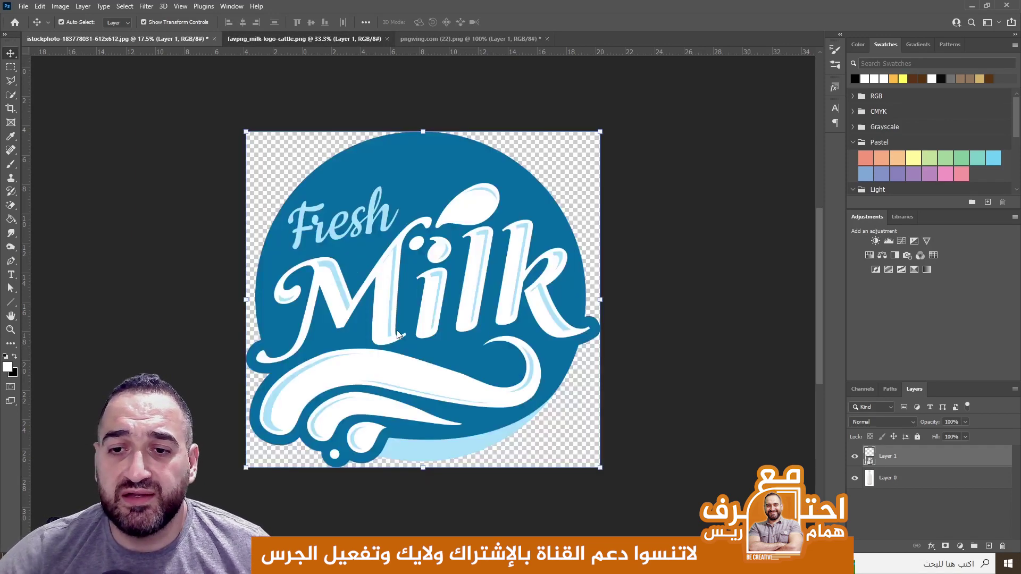
{"action": "left_click_drag", "start_coordinate": [433, 255], "coordinate": [425, 332]}
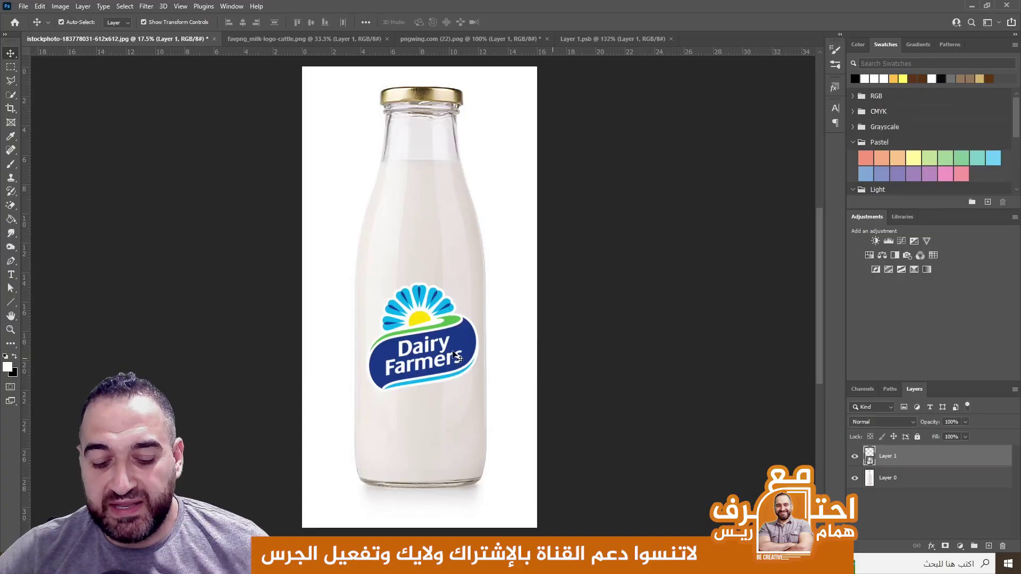
Step: Move the Dairy Farmers logo up and left on the bottle
{"action": "scroll", "coordinate": [425, 343], "scroll_direction": "up", "scroll_amount": 2}
{"action": "scroll", "coordinate": [426, 343], "scroll_direction": "up", "scroll_amount": 1}
{"action": "scroll", "coordinate": [425, 343], "scroll_direction": "down", "scroll_amount": 2}
{"action": "scroll", "coordinate": [388, 335], "scroll_direction": "up", "scroll_amount": 1}
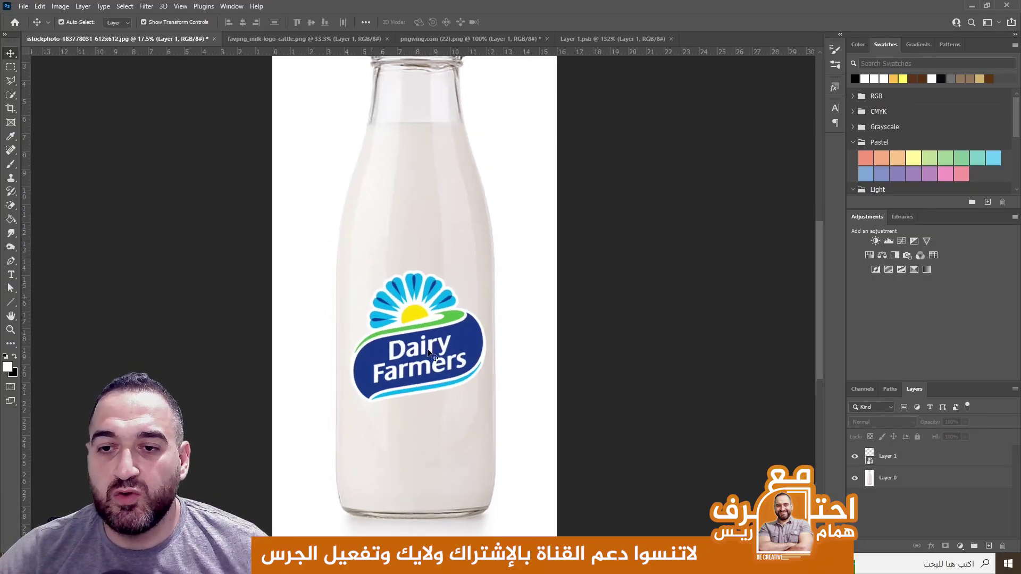
{"action": "scroll", "coordinate": [388, 335], "scroll_direction": "up", "scroll_amount": 1}
{"action": "scroll", "coordinate": [380, 334], "scroll_direction": "down", "scroll_amount": 2}
{"action": "scroll", "coordinate": [445, 352], "scroll_direction": "up", "scroll_amount": 1}
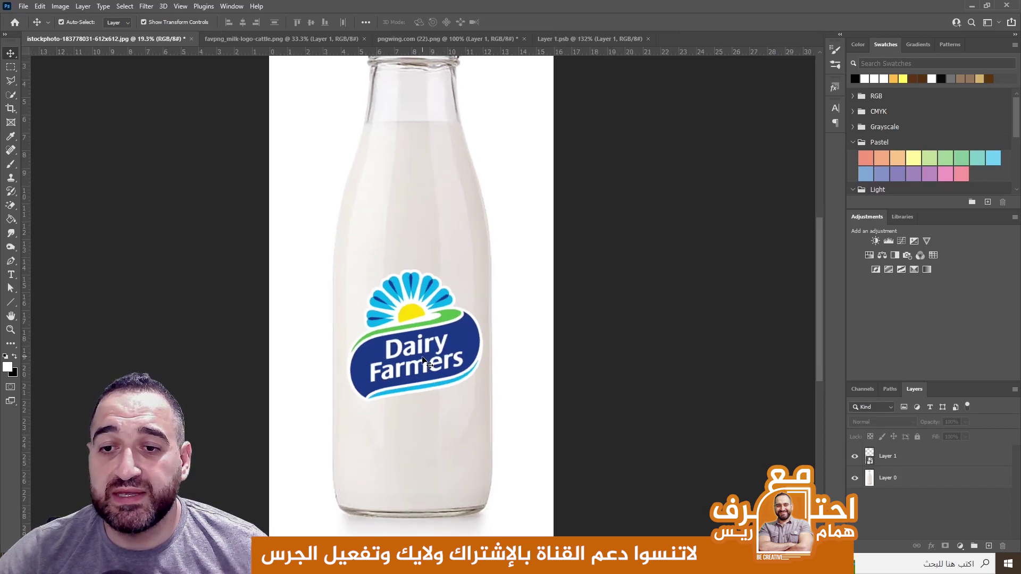
{"action": "left_click_drag", "start_coordinate": [419, 348], "coordinate": [416, 336]}
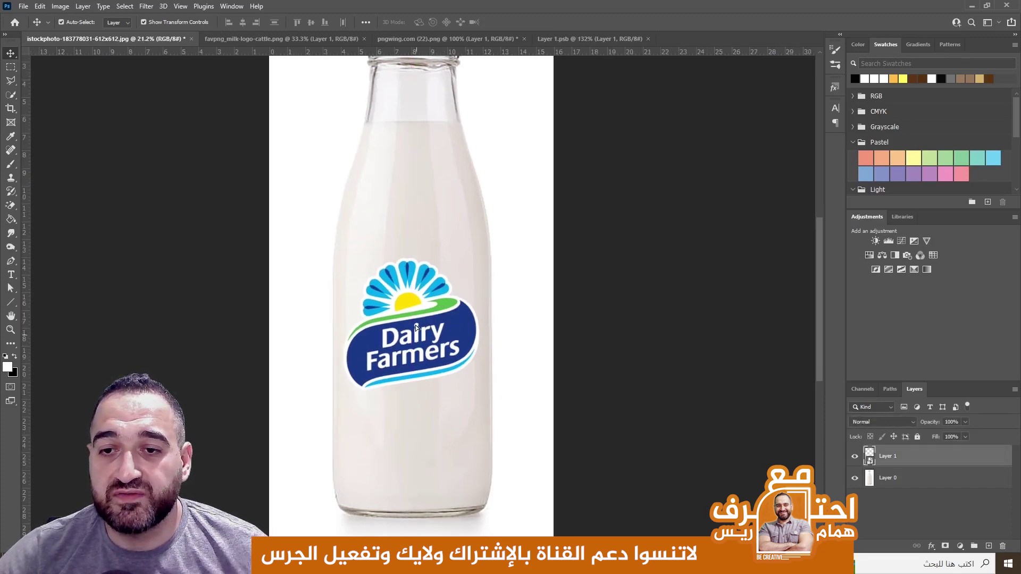
Step: Try a Ctrl corner distort on the logo, undo it, and commit the undistorted transform
{"action": "scroll", "coordinate": [416, 313], "scroll_direction": "up", "scroll_amount": 2}
{"action": "scroll", "coordinate": [415, 314], "scroll_direction": "down", "scroll_amount": 1}
{"action": "scroll", "coordinate": [416, 315], "scroll_direction": "down", "scroll_amount": 1}
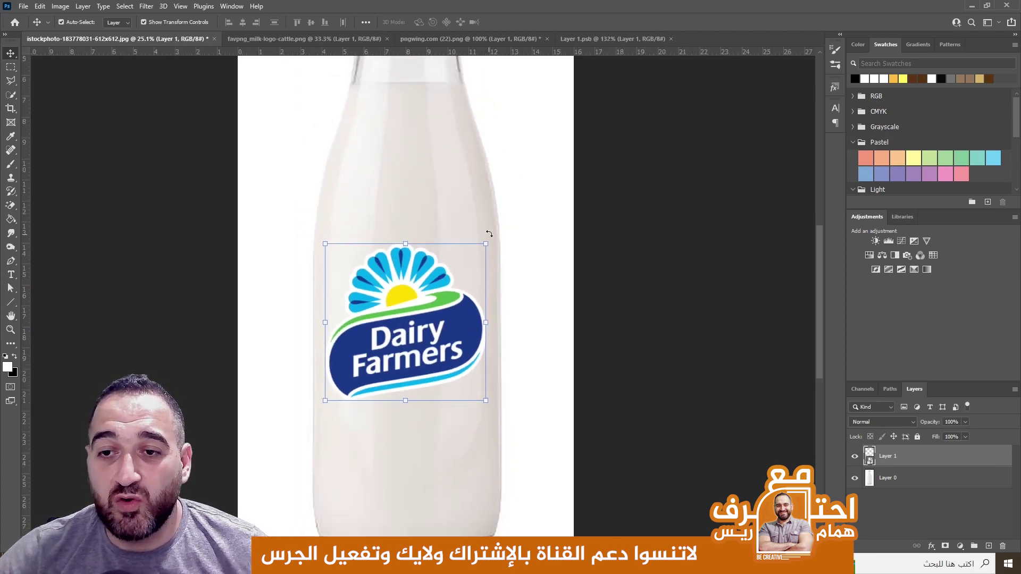
{"action": "key", "text": "ctrl"}
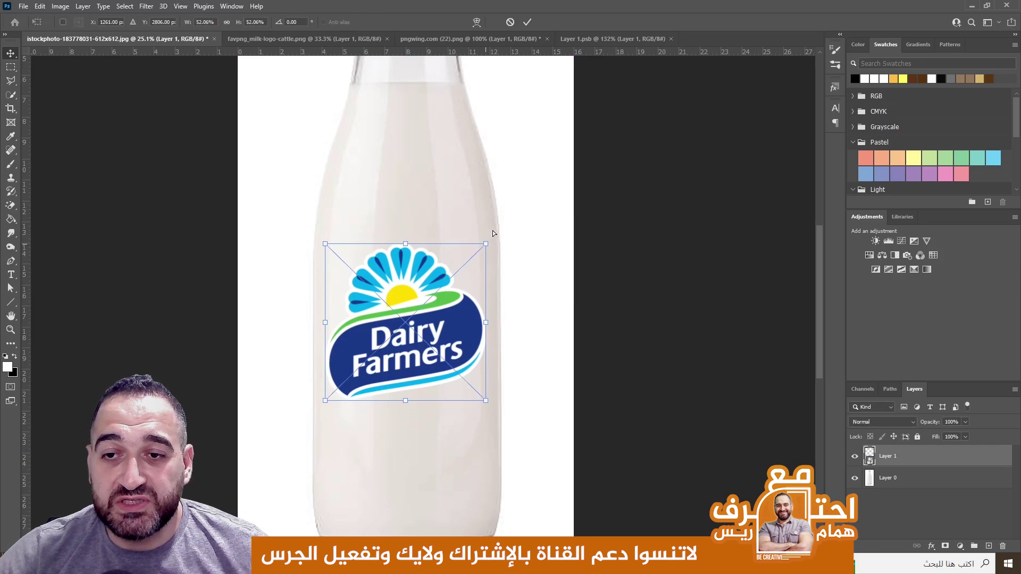
{"action": "left_click_drag", "start_coordinate": [485, 247], "coordinate": [493, 196]}
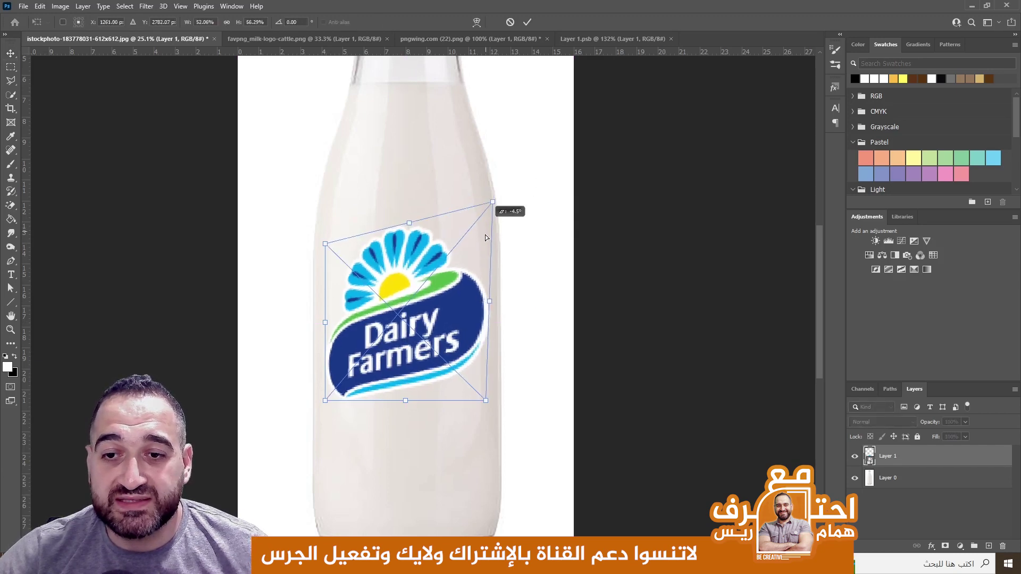
{"action": "key", "text": "ctrl+z"}
{"action": "scroll", "coordinate": [378, 337], "scroll_direction": "down", "scroll_amount": 1}
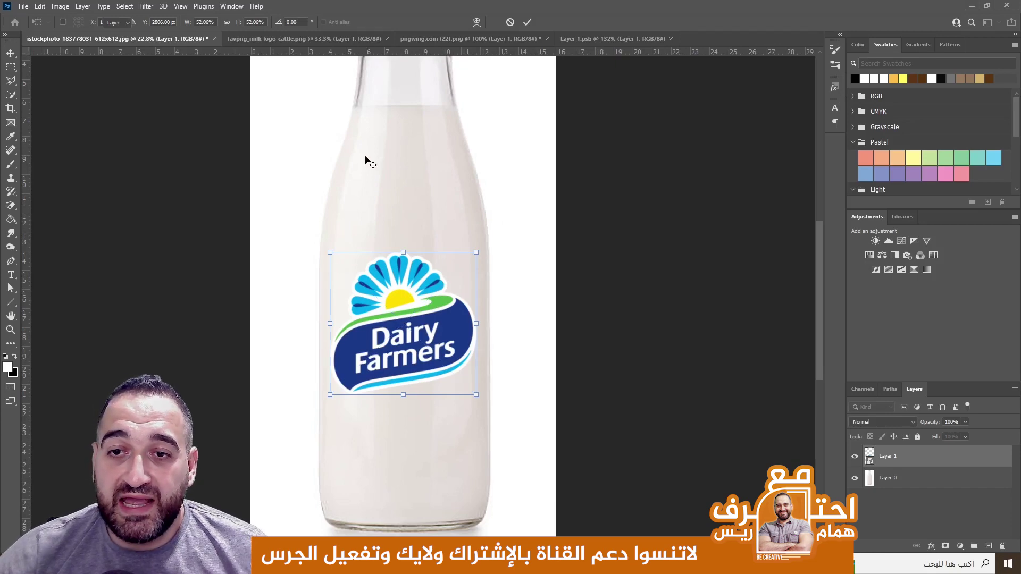
{"action": "key", "text": "Return"}
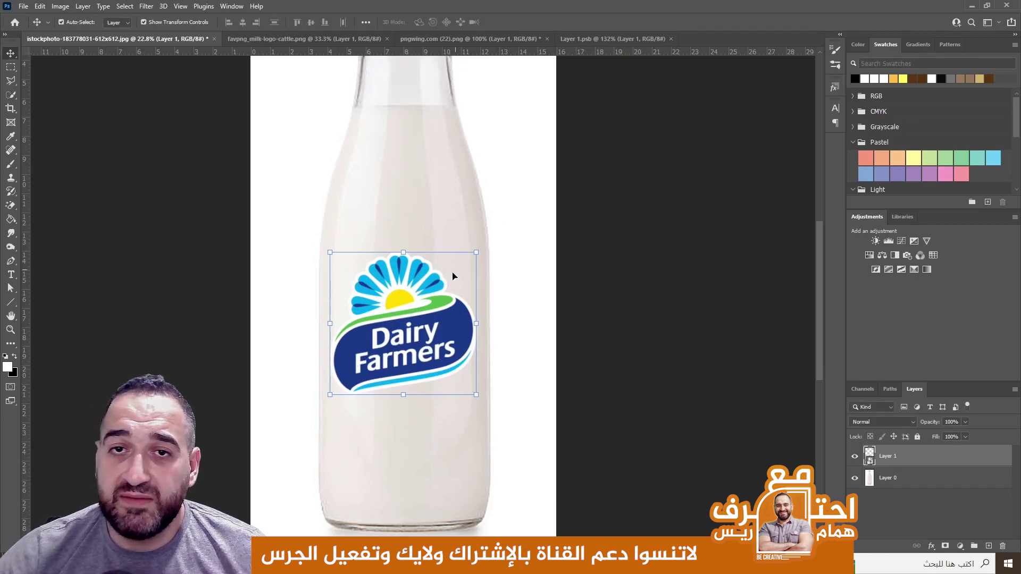
Step: Drag the logo onto the centre smart guide of the bottle's body
{"action": "scroll", "coordinate": [407, 337], "scroll_direction": "up", "scroll_amount": 1}
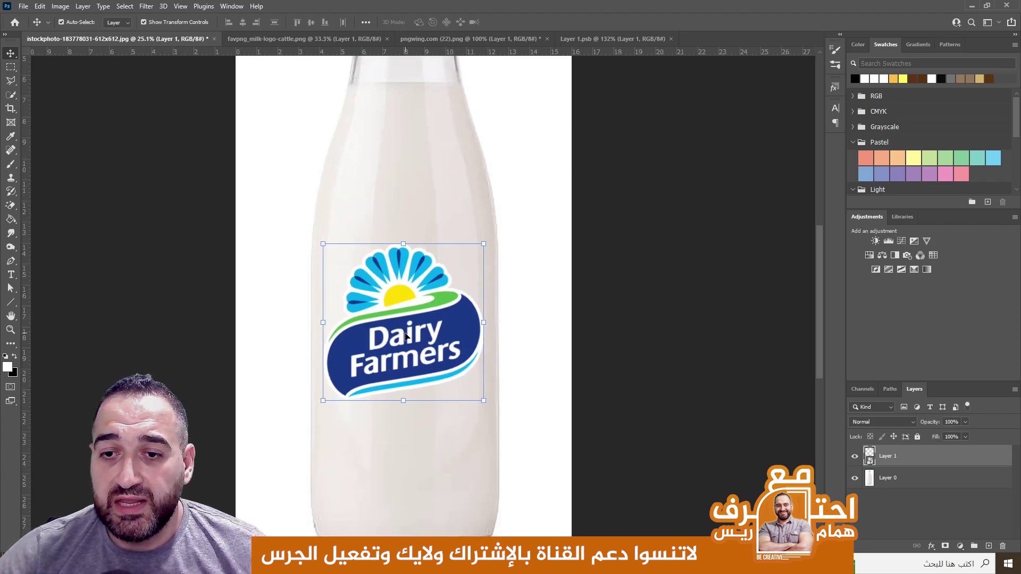
{"action": "left_click_drag", "start_coordinate": [407, 338], "coordinate": [404, 341]}
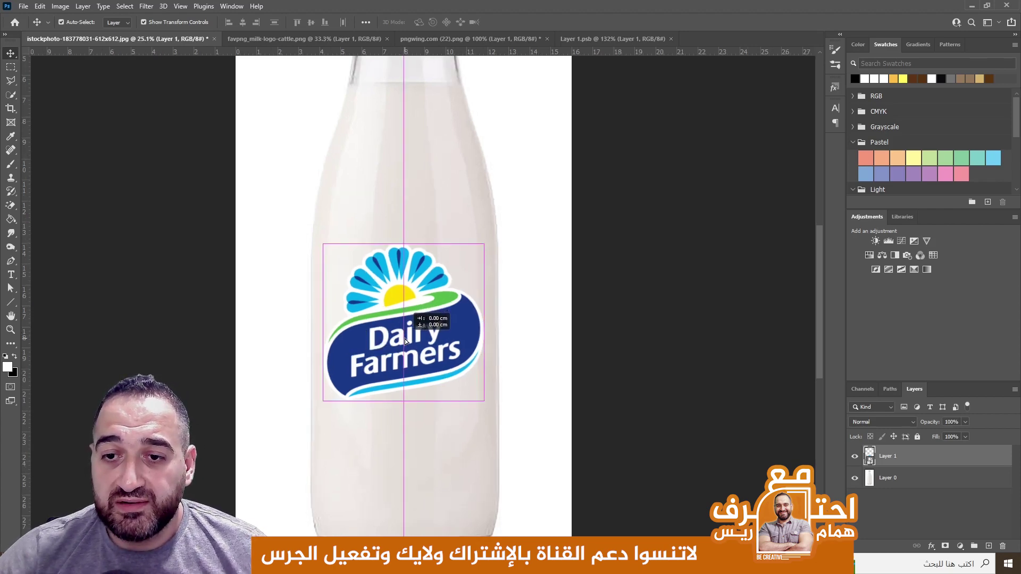
{"action": "scroll", "coordinate": [410, 234], "scroll_direction": "right", "scroll_amount": 2}
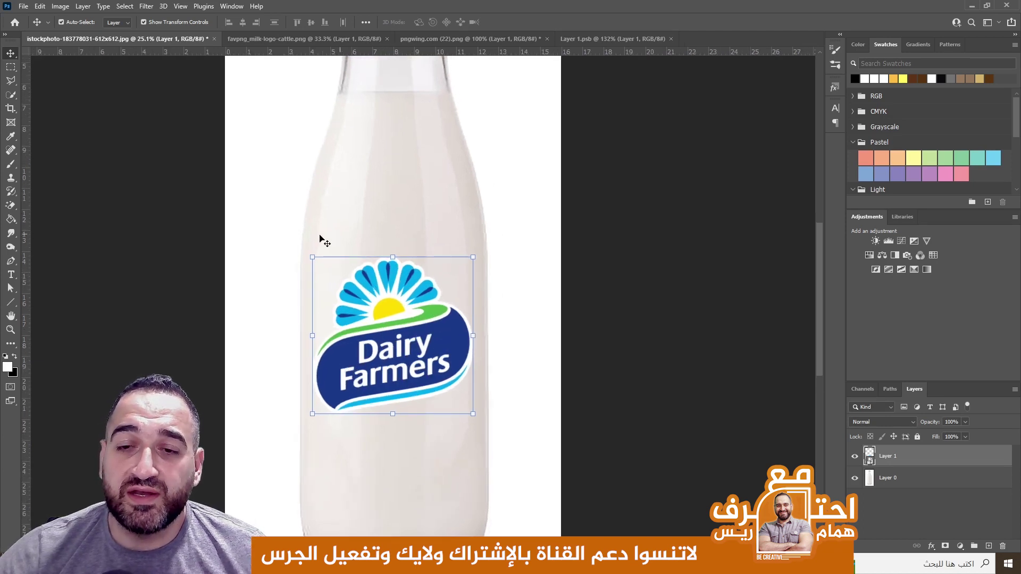
{"action": "scroll", "coordinate": [321, 239], "scroll_direction": "down", "scroll_amount": 1}
{"action": "scroll", "coordinate": [344, 304], "scroll_direction": "up", "scroll_amount": 1}
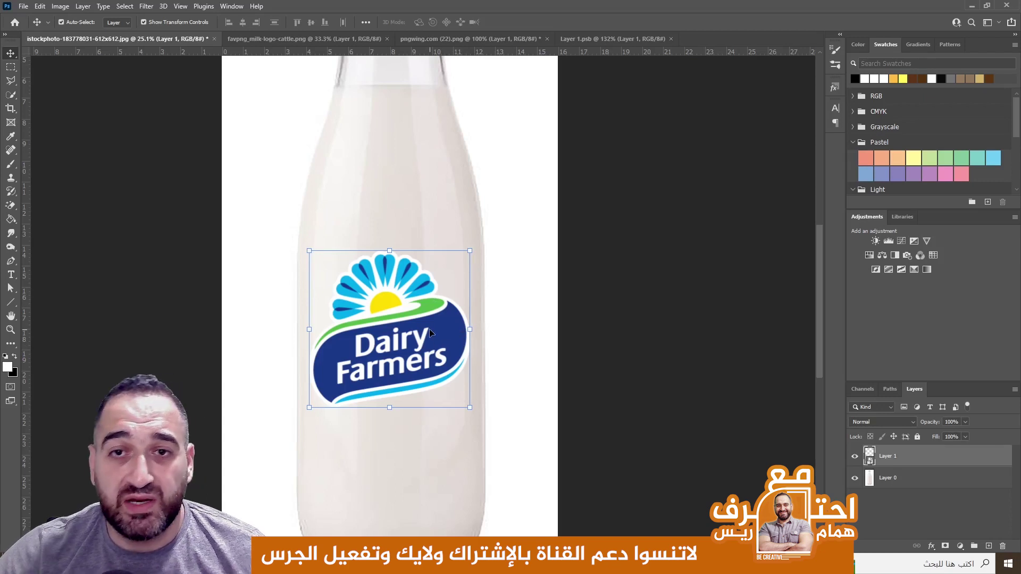
{"action": "scroll", "coordinate": [429, 329], "scroll_direction": "down", "scroll_amount": 1}
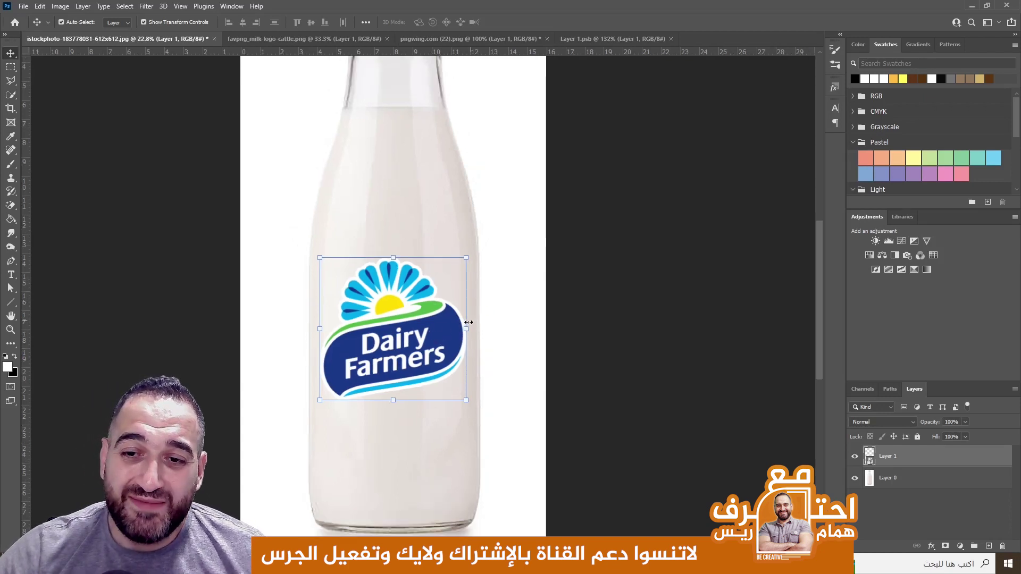
Step: Put the logo into Free Transform and switch it to Warp mode
{"action": "key", "text": "m"}
{"action": "scroll", "coordinate": [385, 302], "scroll_direction": "up", "scroll_amount": 1}
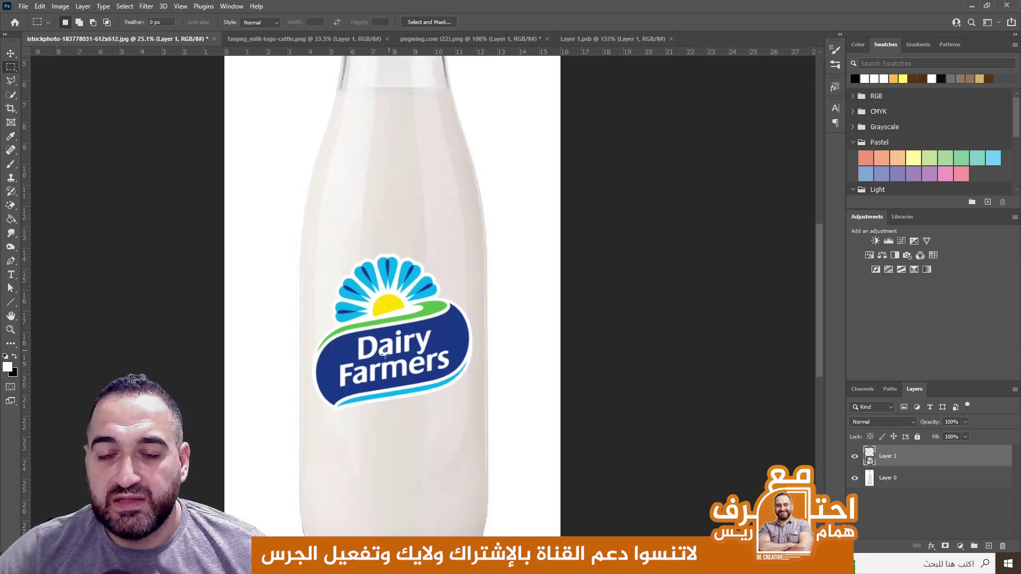
{"action": "right_click", "coordinate": [390, 295]}
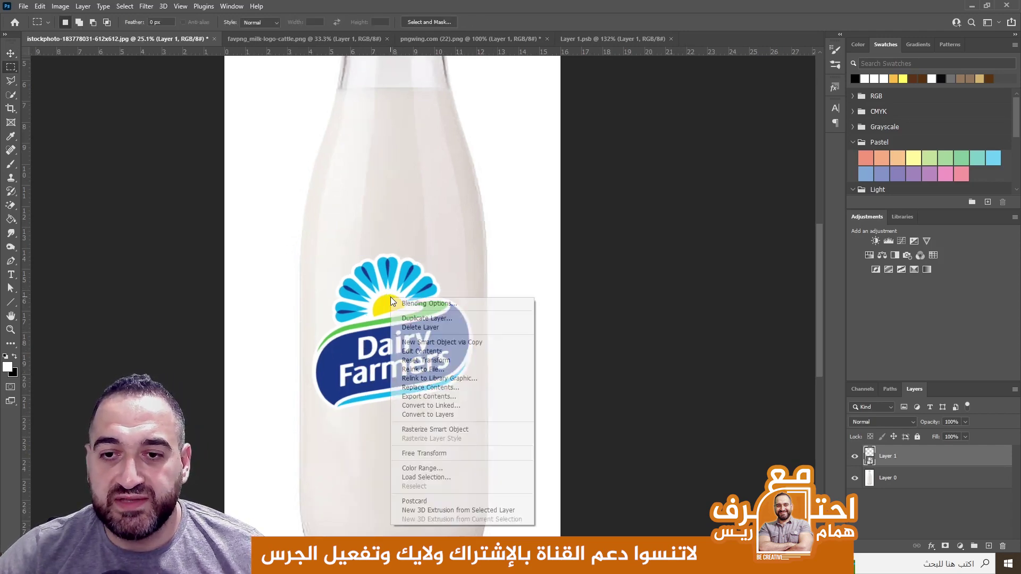
{"action": "left_click", "coordinate": [445, 453]}
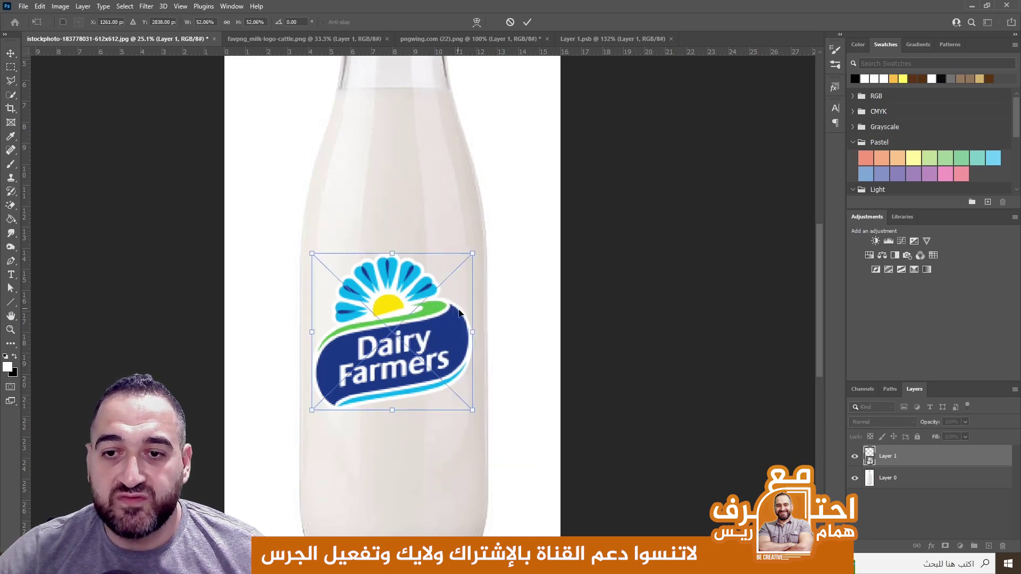
{"action": "right_click", "coordinate": [419, 346]}
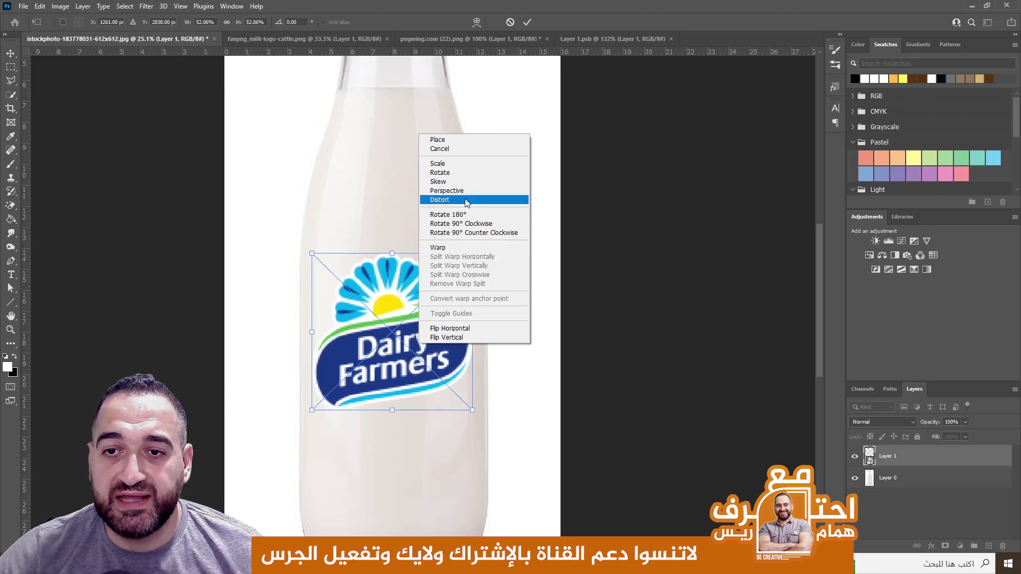
{"action": "left_click", "coordinate": [451, 248]}
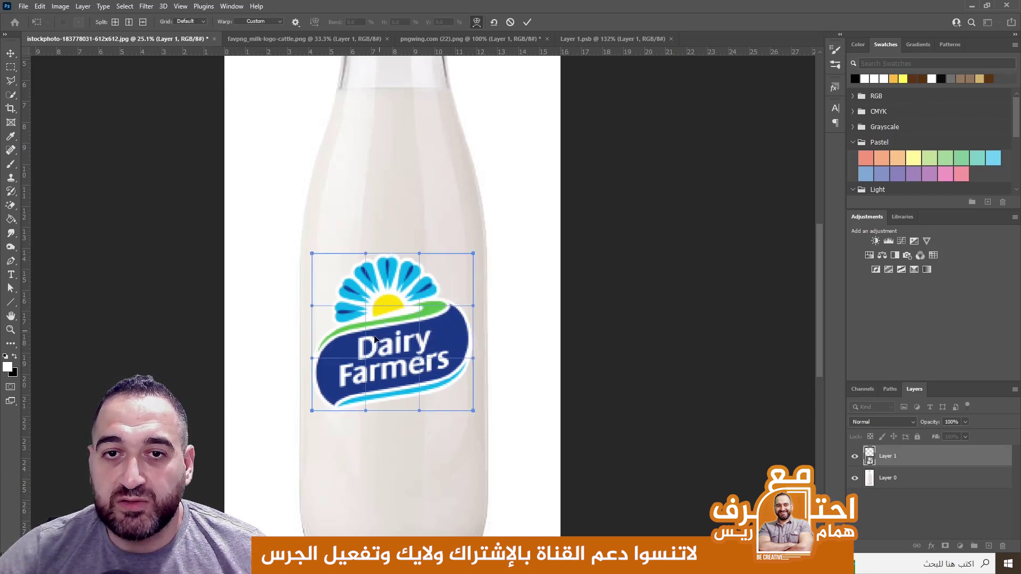
Step: Pull the warp grid's four corners and bottom edge outward to follow the bottle's curve
{"action": "left_click_drag", "start_coordinate": [472, 254], "coordinate": [480, 227]}
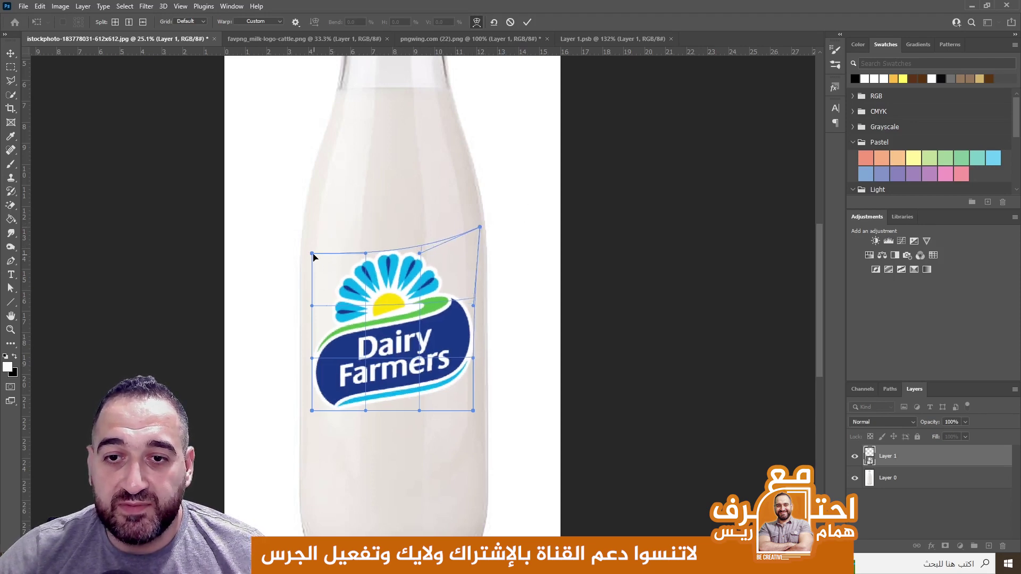
{"action": "left_click_drag", "start_coordinate": [312, 253], "coordinate": [298, 238]}
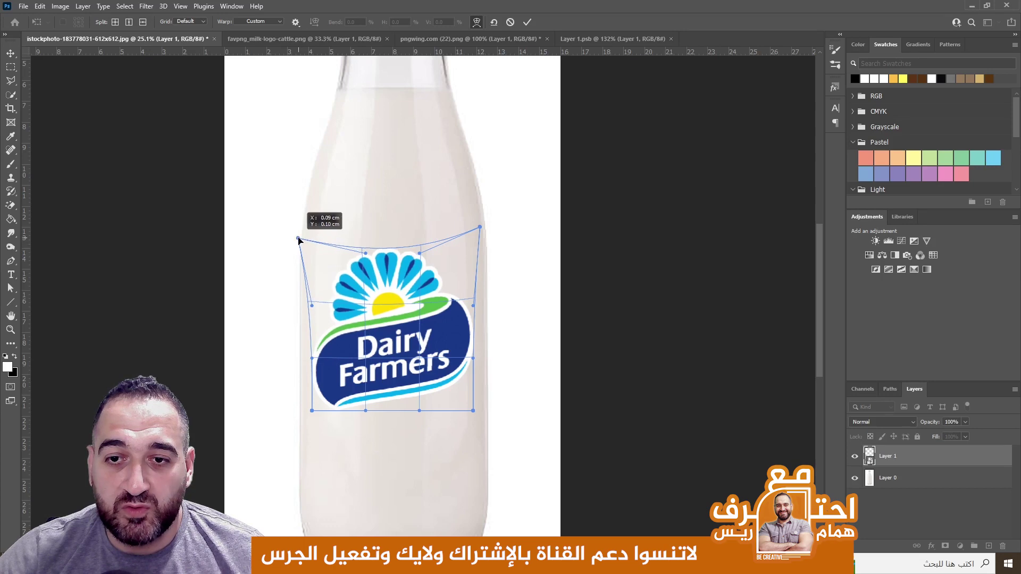
{"action": "scroll", "coordinate": [310, 408], "scroll_direction": "up", "scroll_amount": 3}
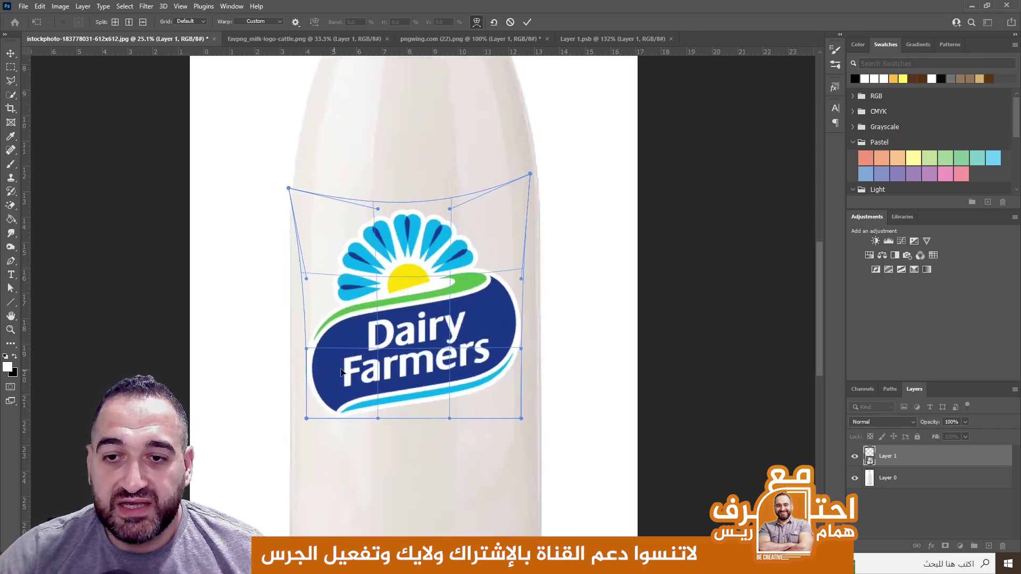
{"action": "scroll", "coordinate": [298, 430], "scroll_direction": "up", "scroll_amount": 2}
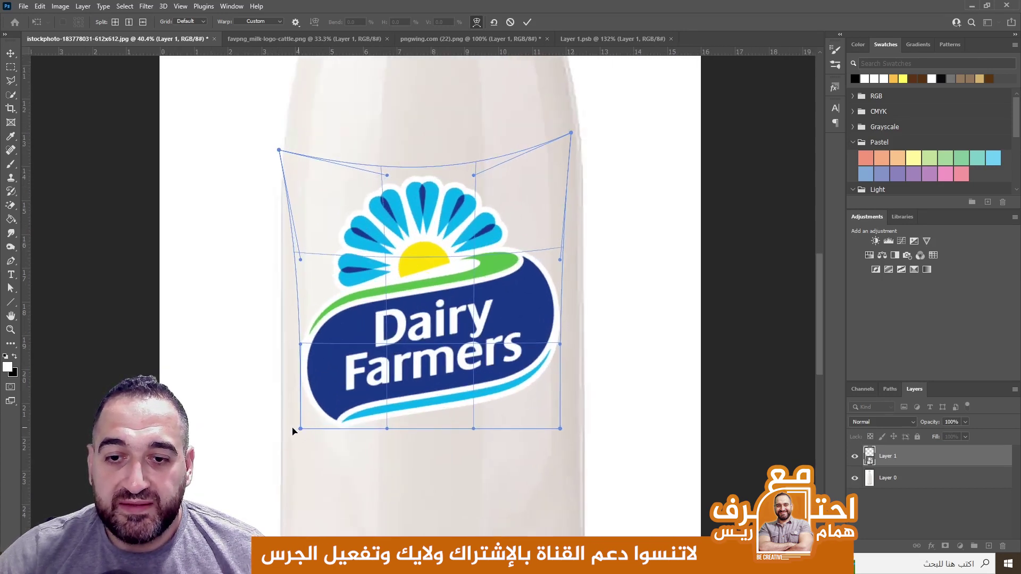
{"action": "left_click_drag", "start_coordinate": [301, 429], "coordinate": [284, 430]}
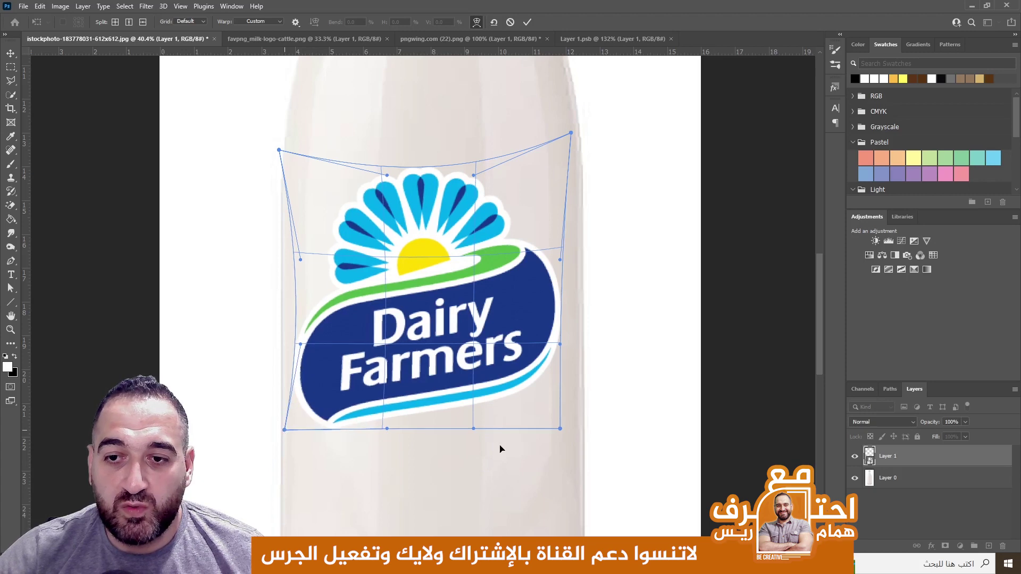
{"action": "left_click_drag", "start_coordinate": [560, 428], "coordinate": [582, 441]}
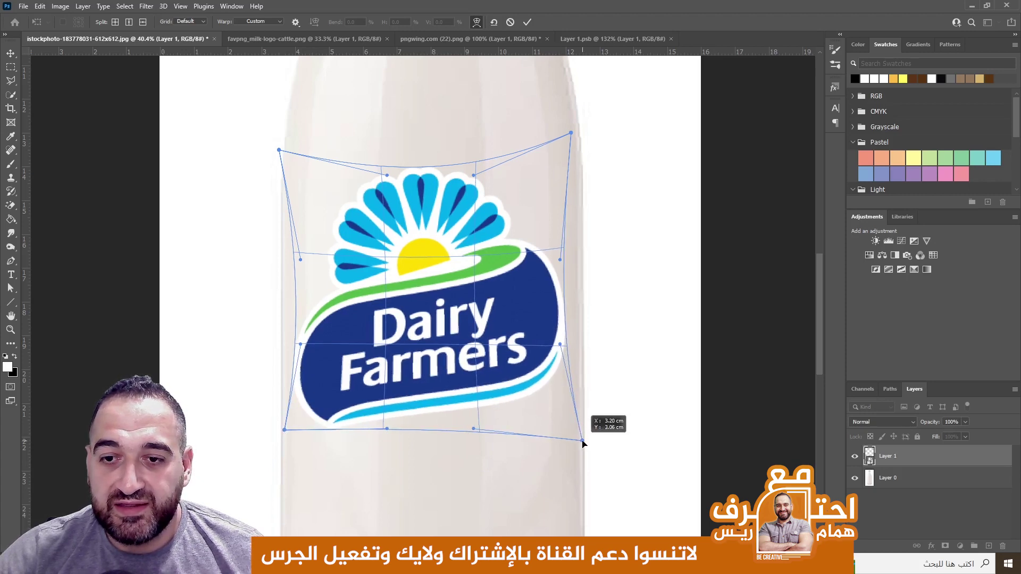
{"action": "left_click_drag", "start_coordinate": [375, 432], "coordinate": [377, 437]}
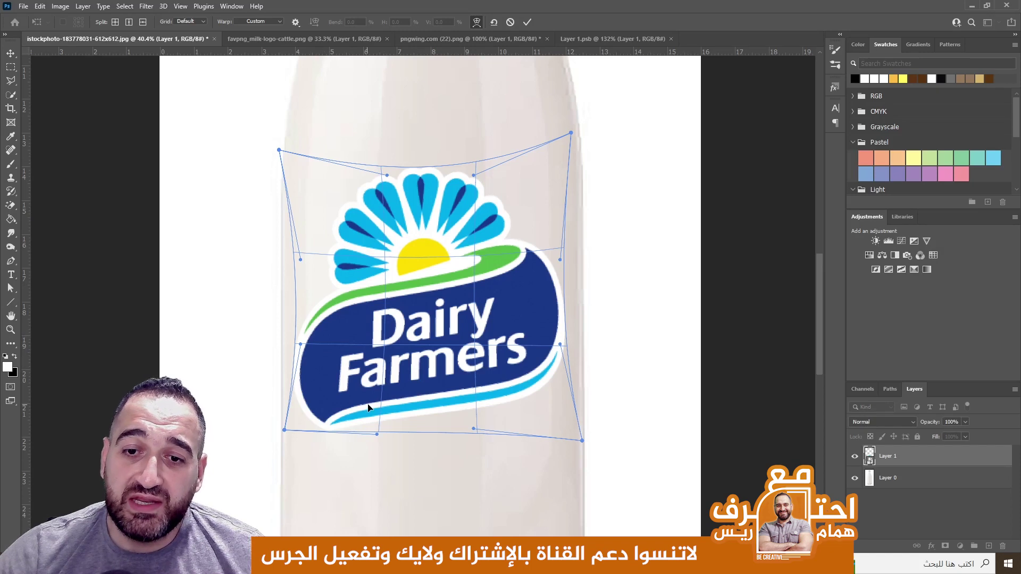
Step: Try the Arc warp preset on the logo, then undo it
{"action": "left_click", "coordinate": [277, 22]}
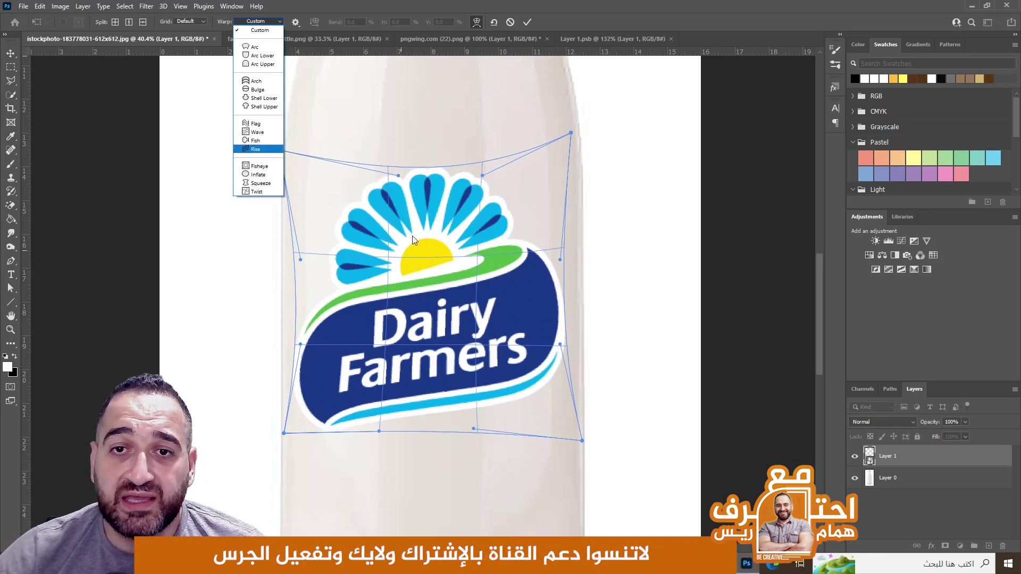
{"action": "left_click", "coordinate": [259, 48]}
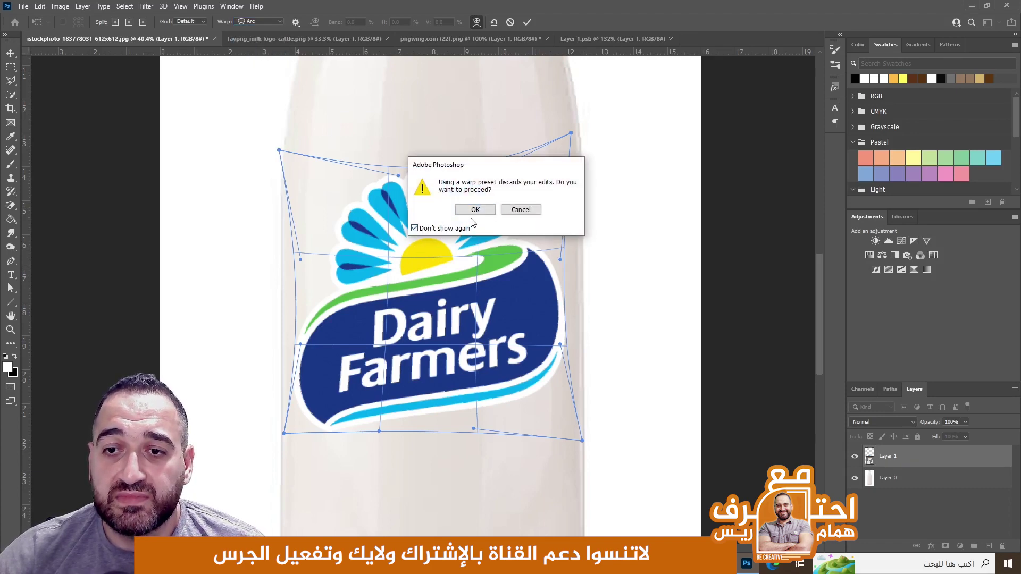
{"action": "left_click", "coordinate": [475, 210]}
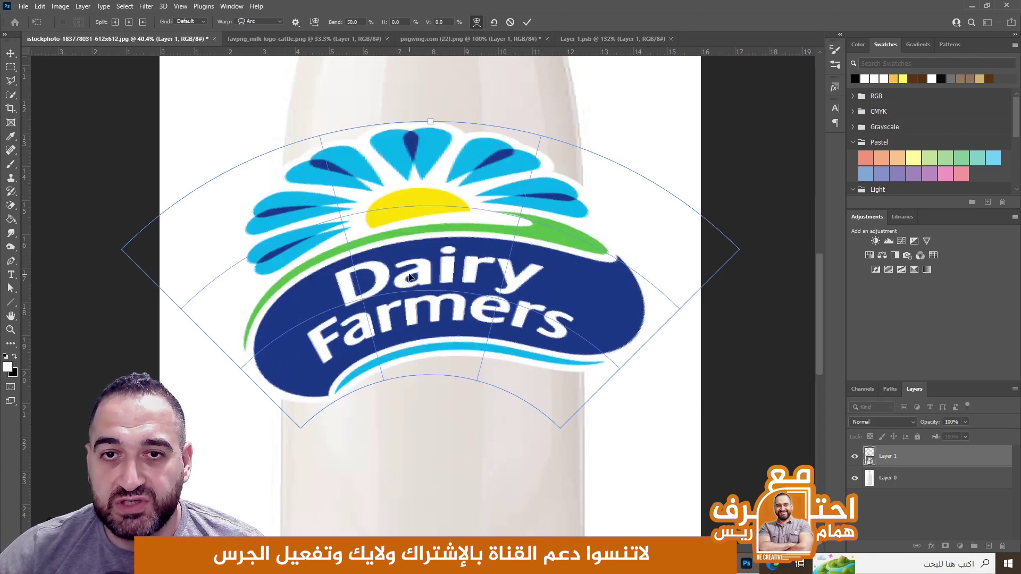
{"action": "key", "text": "ctrl+z"}
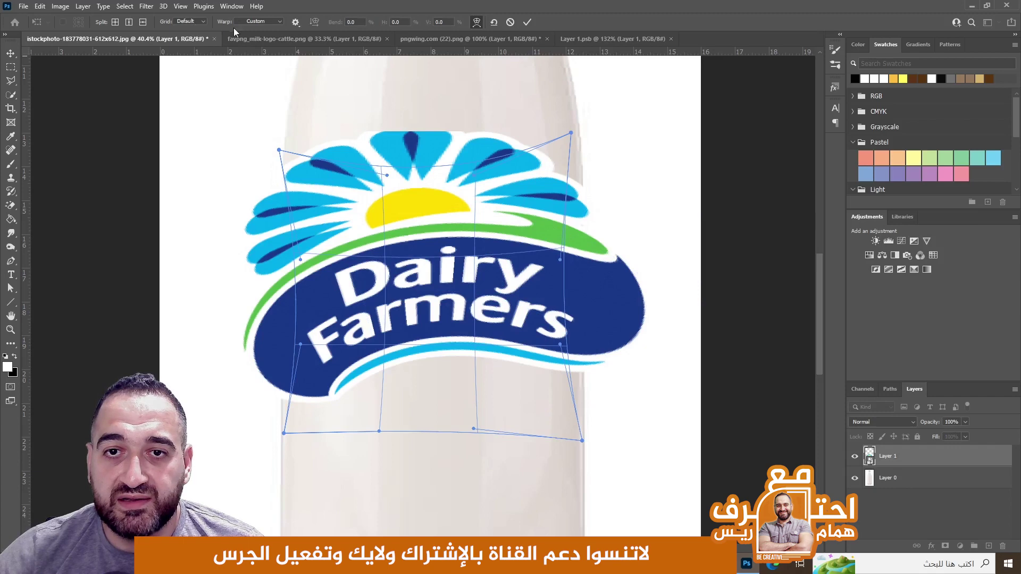
Step: Apply the Arch warp preset with a bend around 18% and commit it
{"action": "left_click", "coordinate": [266, 23]}
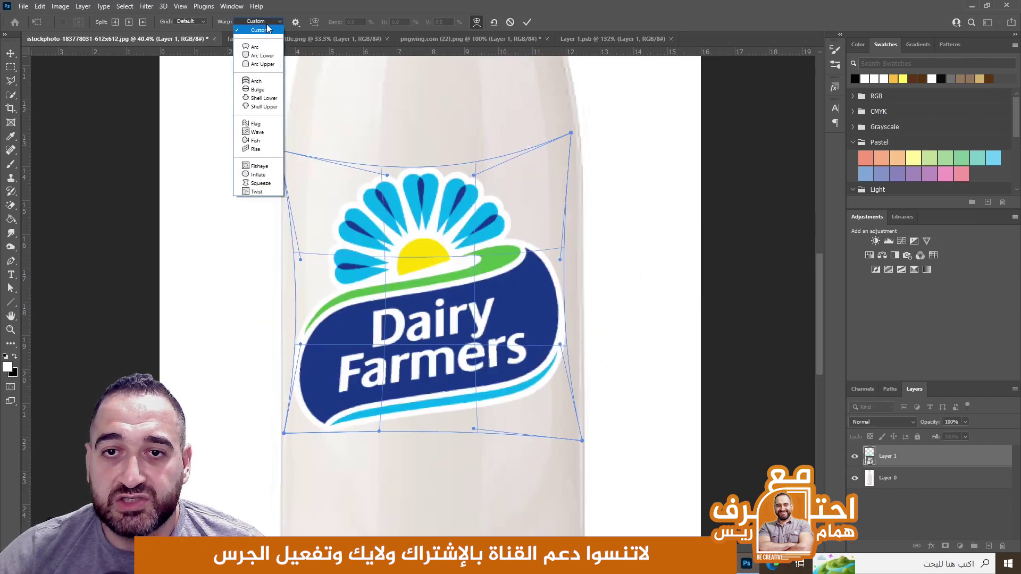
{"action": "left_click", "coordinate": [259, 81]}
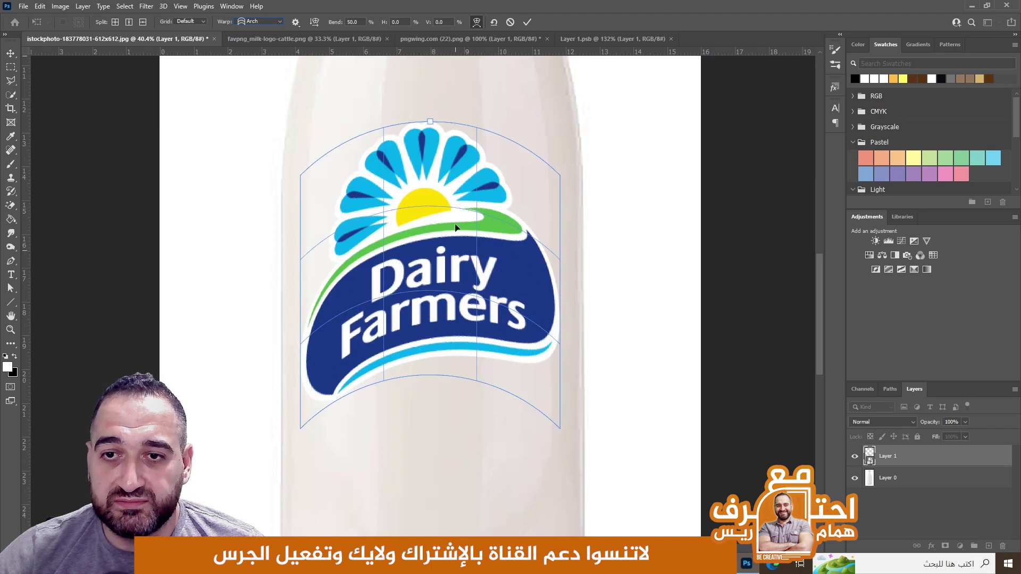
{"action": "mouse_move", "coordinate": [431, 124]}
{"action": "left_mouse_down"}
{"action": "mouse_move", "coordinate": [427, 191]}
{"action": "mouse_move", "coordinate": [431, 157]}
{"action": "left_mouse_up"}
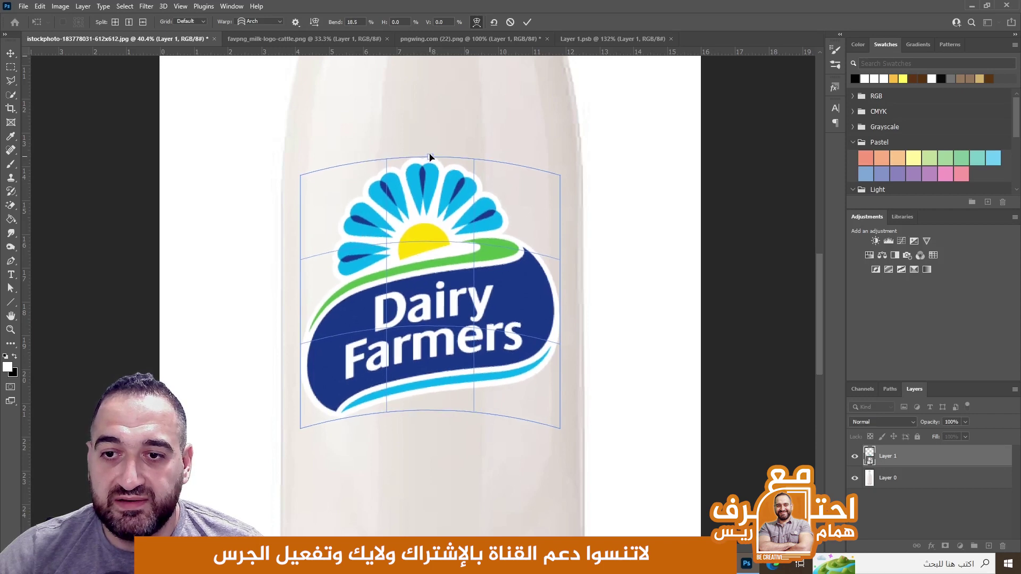
{"action": "left_click_drag", "start_coordinate": [431, 157], "coordinate": [430, 156]}
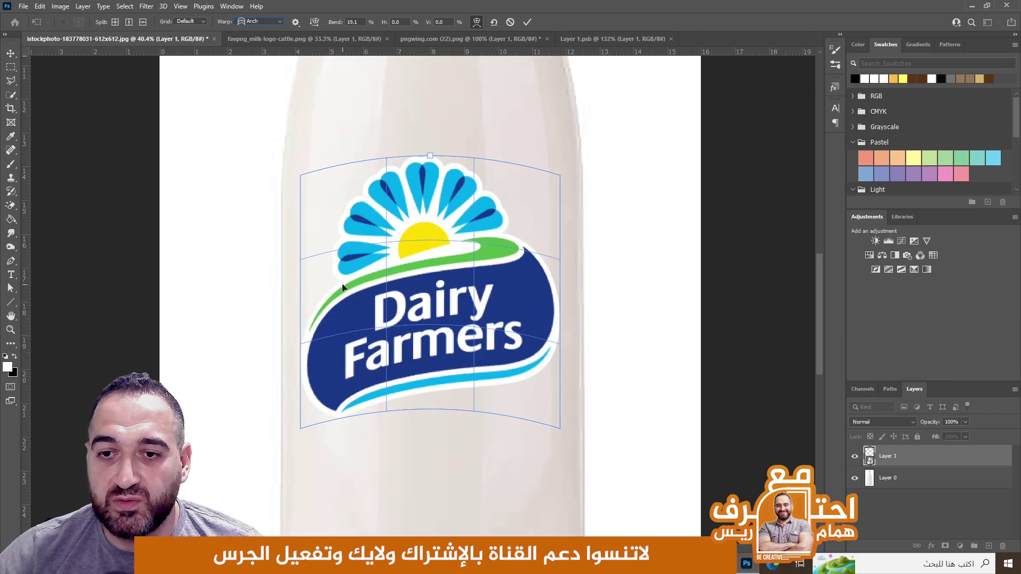
{"action": "right_click", "coordinate": [406, 260]}
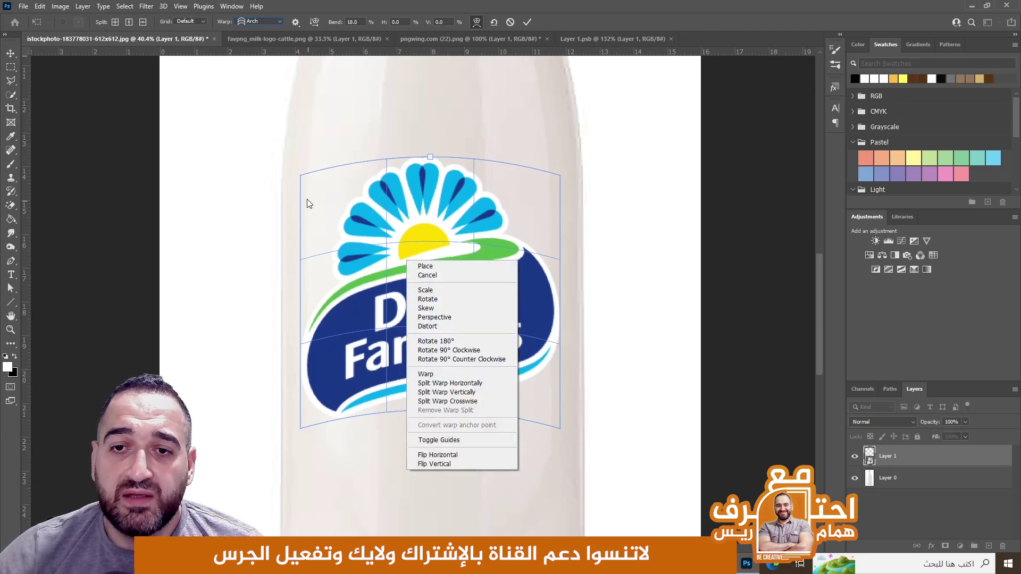
{"action": "left_click", "coordinate": [478, 167]}
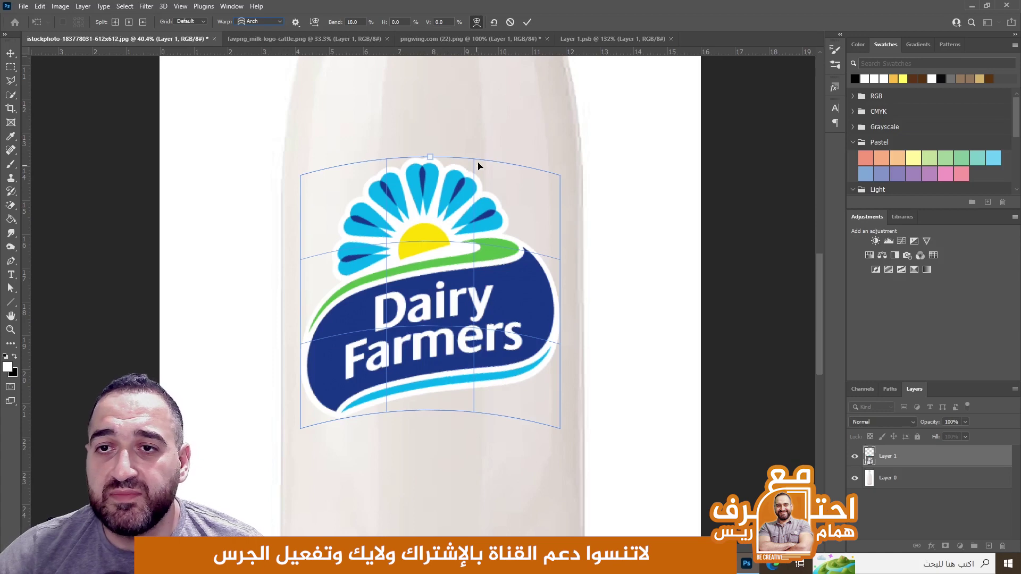
{"action": "left_click", "coordinate": [525, 23]}
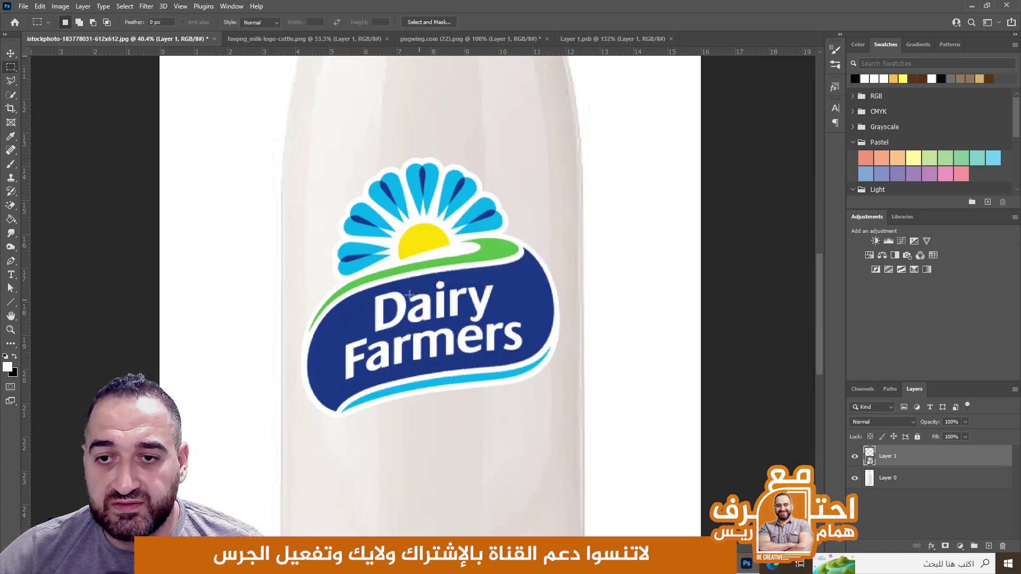
{"action": "scroll", "coordinate": [405, 291], "scroll_direction": "down", "scroll_amount": 3}
{"action": "scroll", "coordinate": [420, 319], "scroll_direction": "down", "scroll_amount": 2}
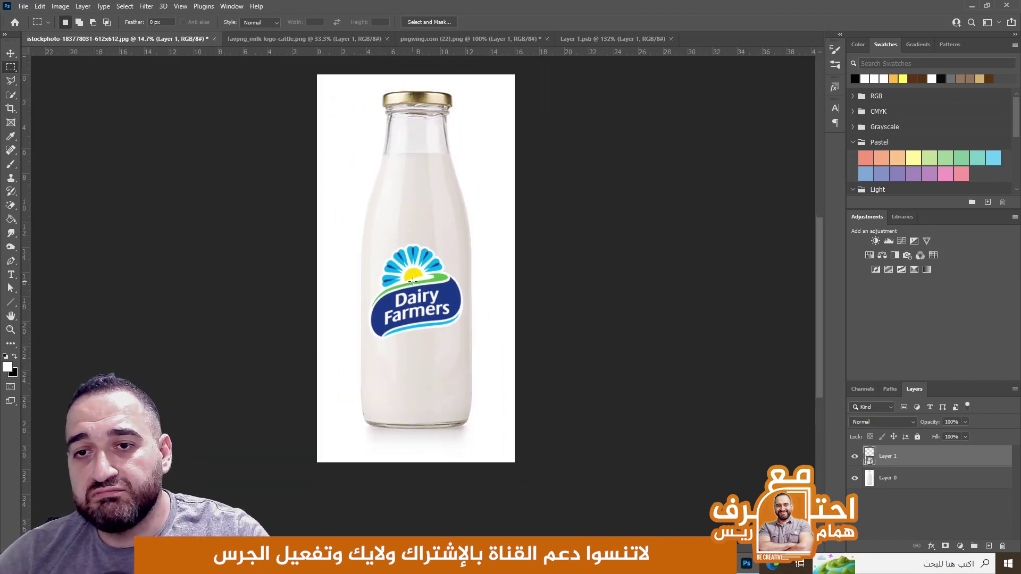
{"action": "scroll", "coordinate": [419, 347], "scroll_direction": "up", "scroll_amount": 1}
{"action": "scroll", "coordinate": [419, 319], "scroll_direction": "up", "scroll_amount": 1}
{"action": "scroll", "coordinate": [452, 289], "scroll_direction": "up", "scroll_amount": 1}
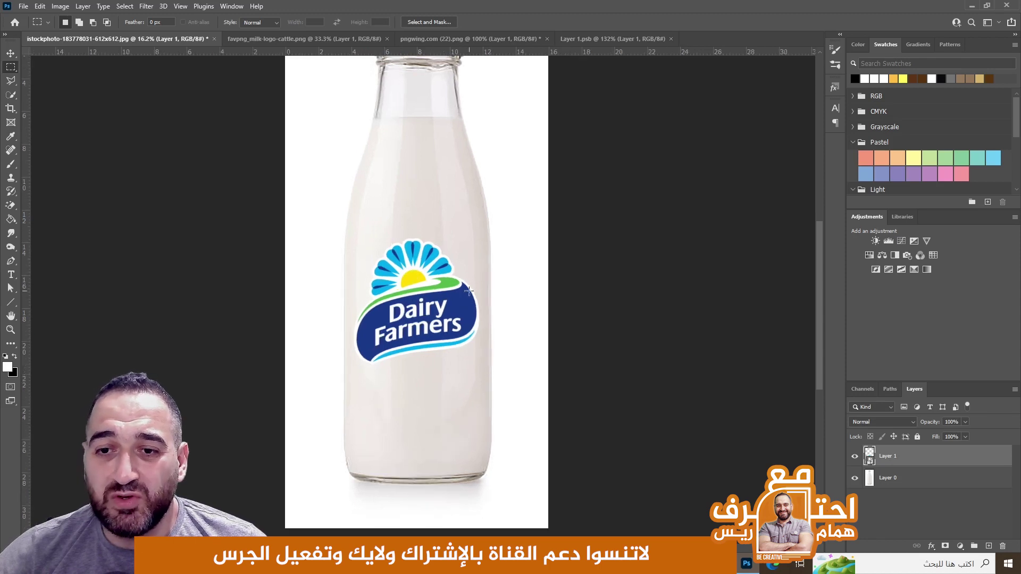
{"action": "scroll", "coordinate": [418, 337], "scroll_direction": "down", "scroll_amount": 1}
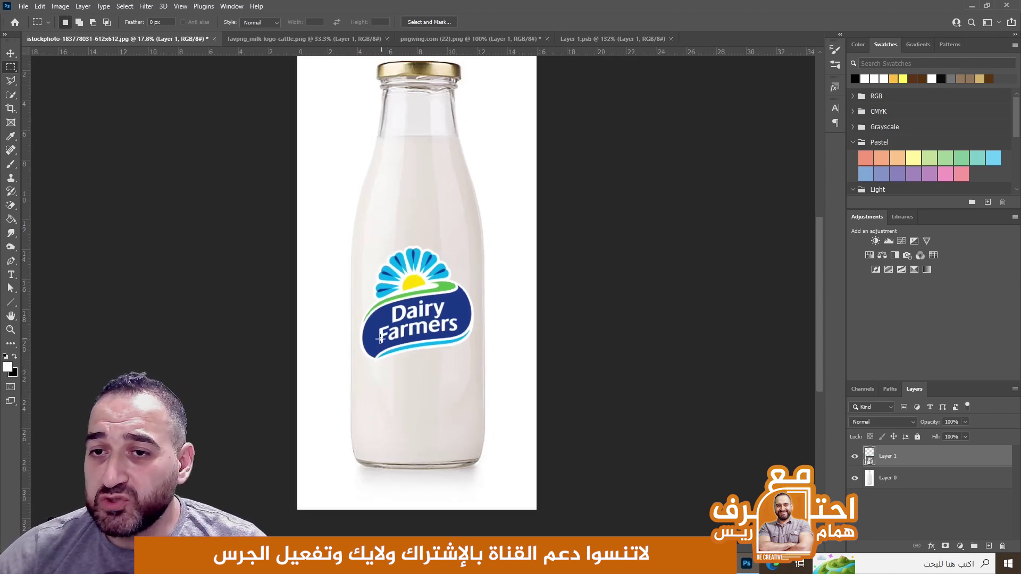
{"action": "scroll", "coordinate": [428, 352], "scroll_direction": "down", "scroll_amount": 1}
{"action": "scroll", "coordinate": [430, 285], "scroll_direction": "up", "scroll_amount": 1}
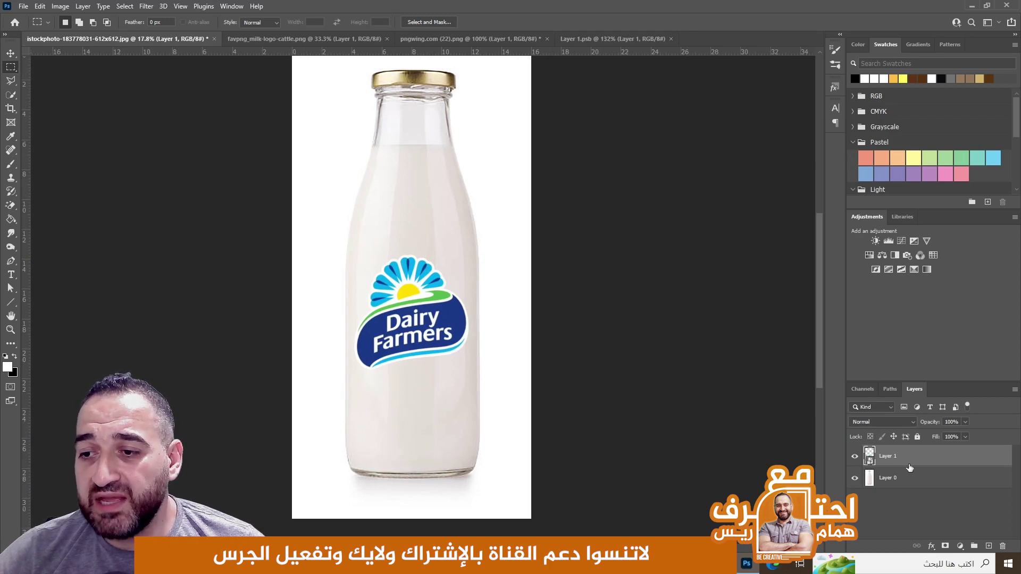
{"action": "left_click", "coordinate": [886, 485]}
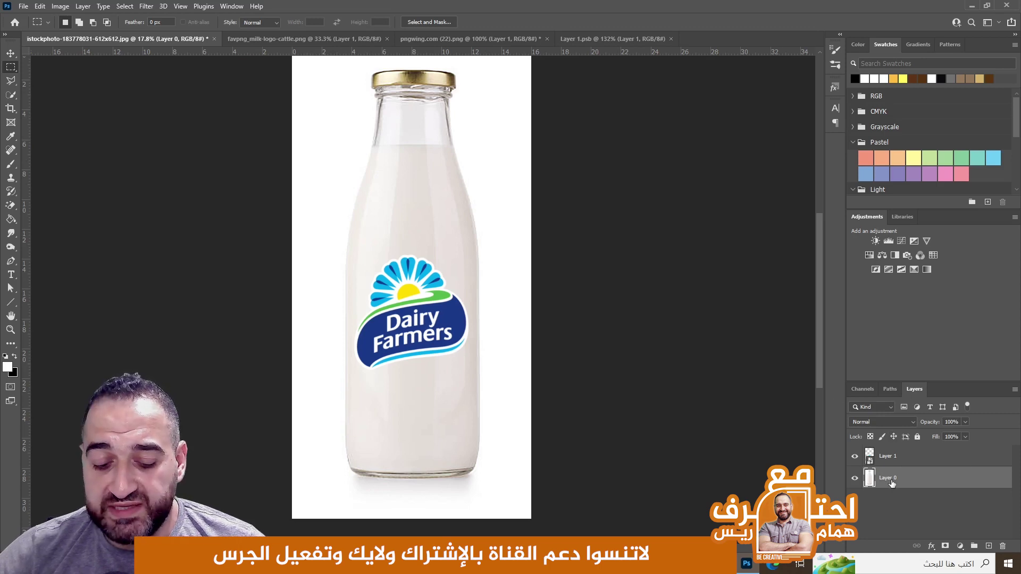
Step: Duplicate Layer 0 above the logo layer as Layer 0 copy, toggling its visibility to check
{"action": "left_click_drag", "start_coordinate": [892, 484], "coordinate": [900, 456]}
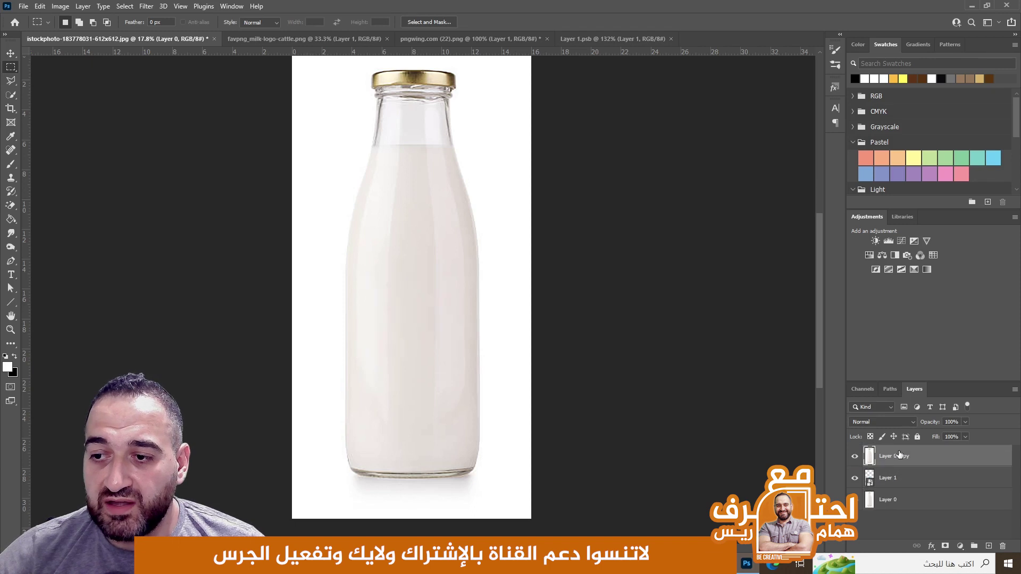
{"action": "key", "text": "Delete"}
{"action": "left_click", "coordinate": [895, 480]}
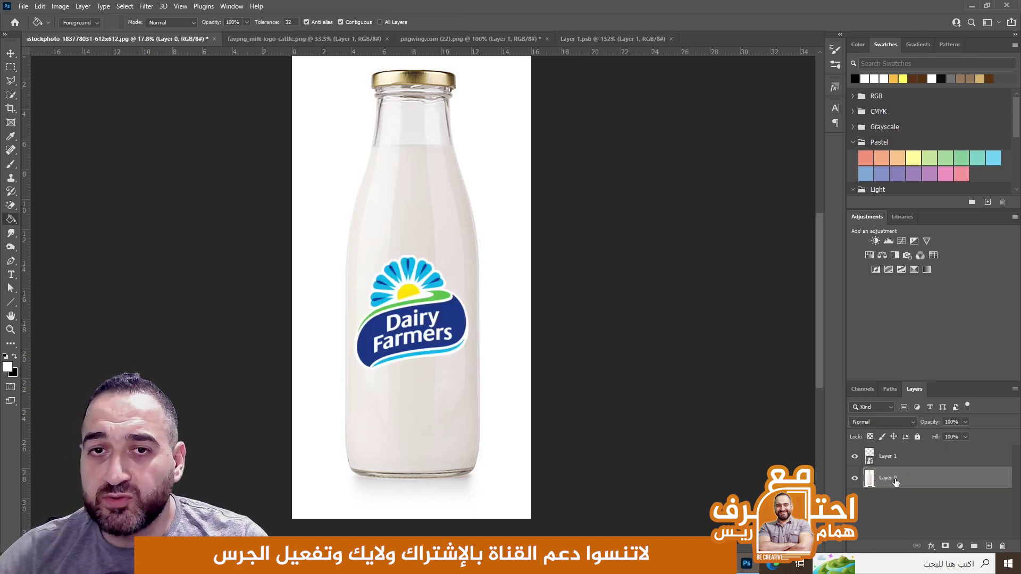
{"action": "key", "text": "ctrl+j"}
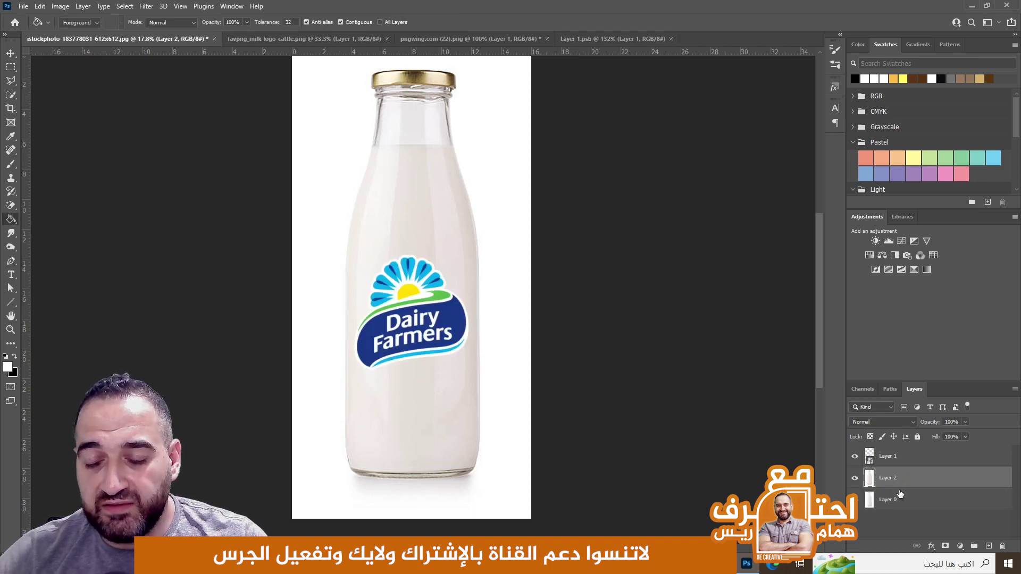
{"action": "key", "text": "Delete"}
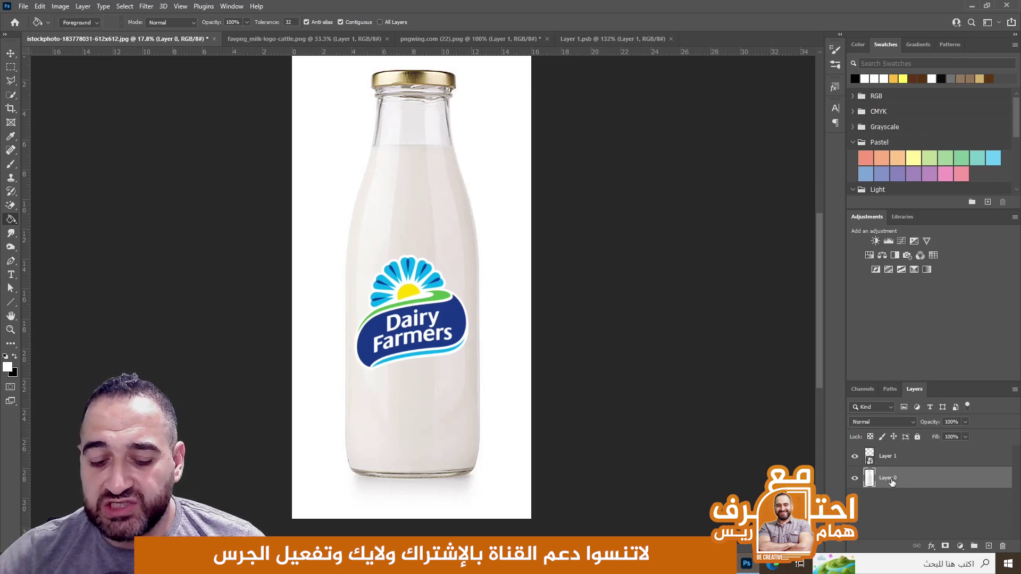
{"action": "left_click_drag", "start_coordinate": [891, 471], "coordinate": [898, 453]}
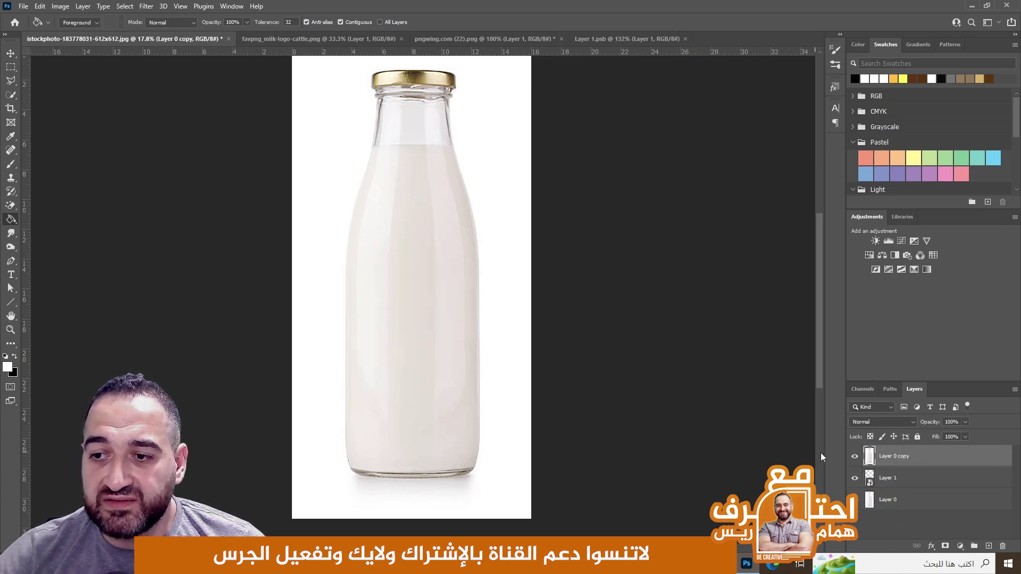
{"action": "left_click", "coordinate": [855, 457]}
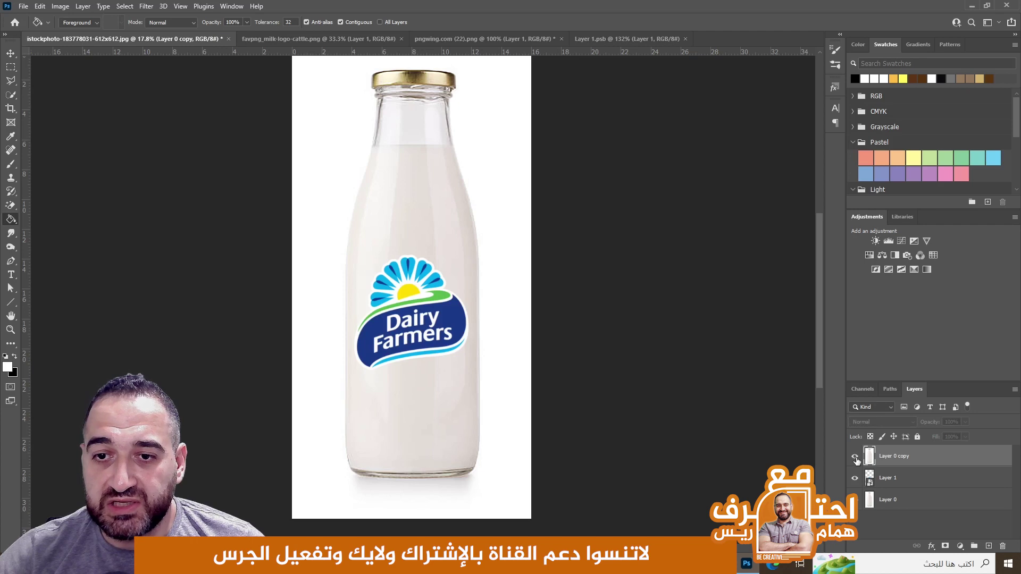
{"action": "left_click", "coordinate": [855, 457]}
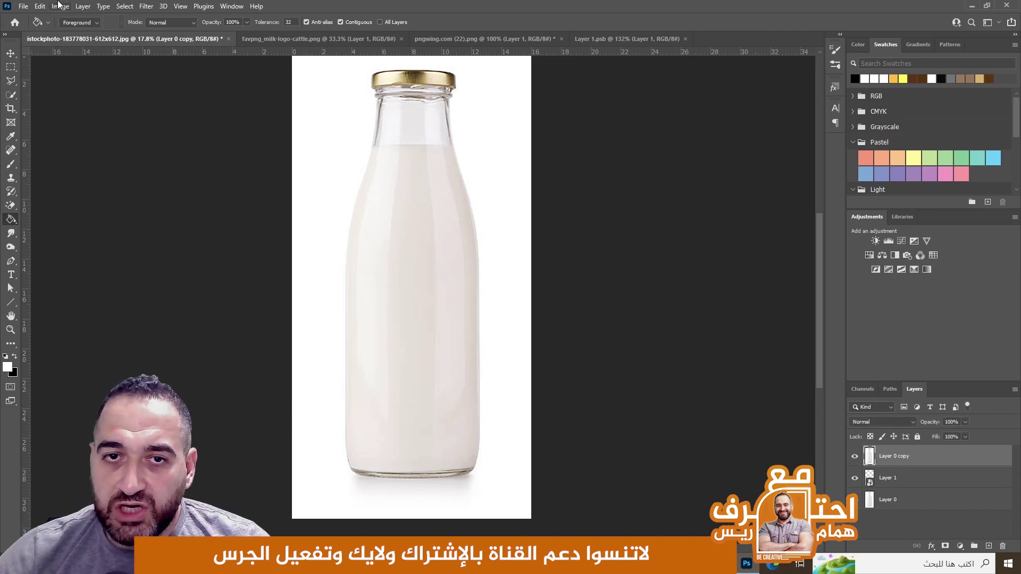
Step: Apply Vibrance with Saturation -100 to the top bottle copy
{"action": "left_click", "coordinate": [59, 6]}
{"action": "mouse_move", "coordinate": [76, 34]}
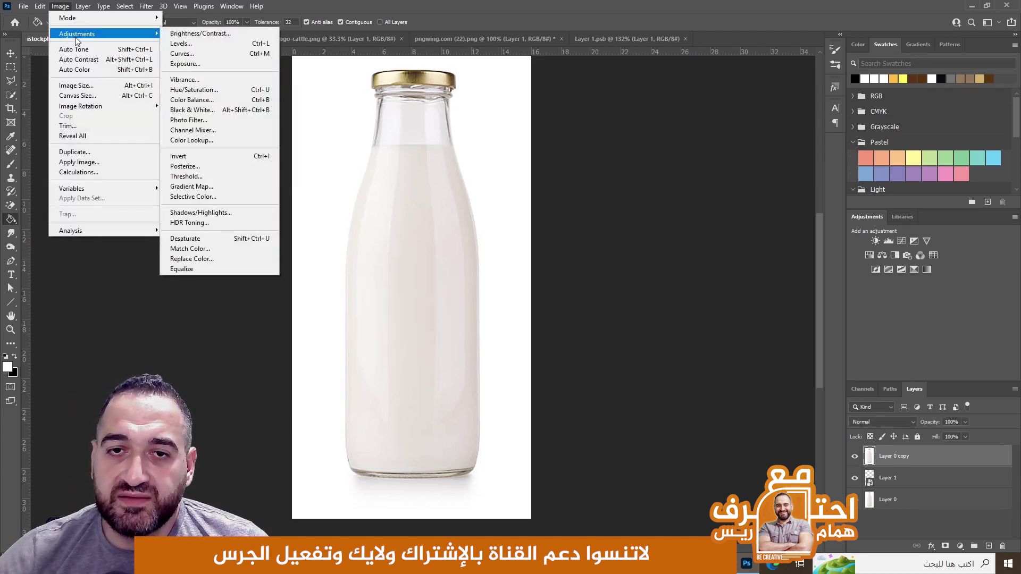
{"action": "left_click", "coordinate": [185, 79]}
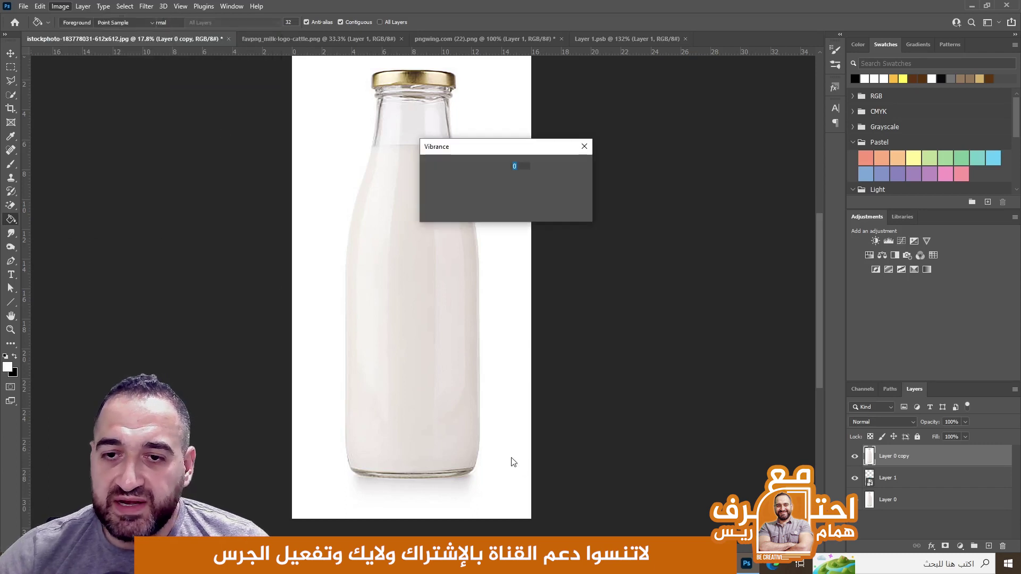
{"action": "left_click_drag", "start_coordinate": [472, 149], "coordinate": [588, 206]}
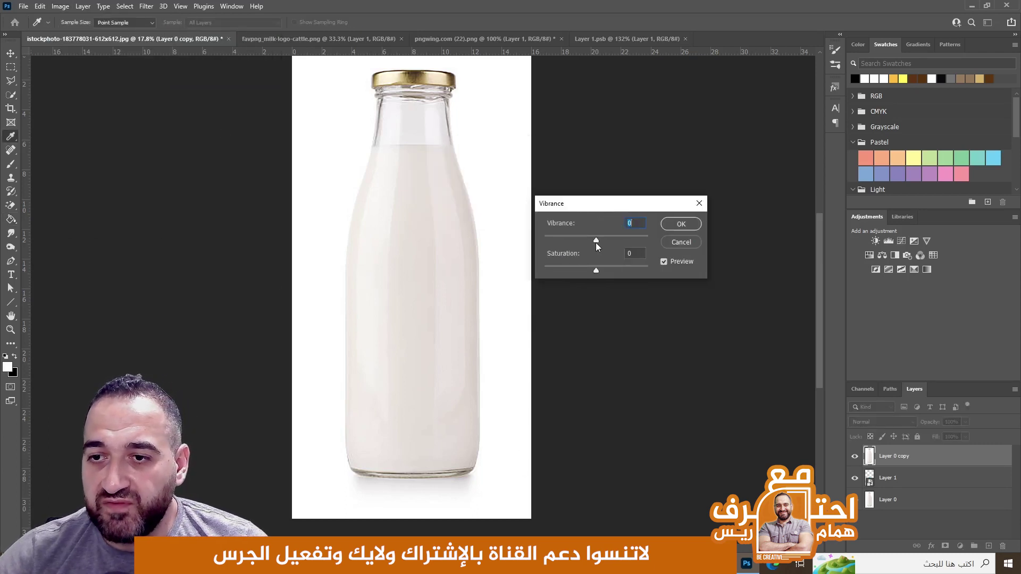
{"action": "left_click_drag", "start_coordinate": [596, 271], "coordinate": [554, 272]}
{"action": "left_click", "coordinate": [551, 255]}
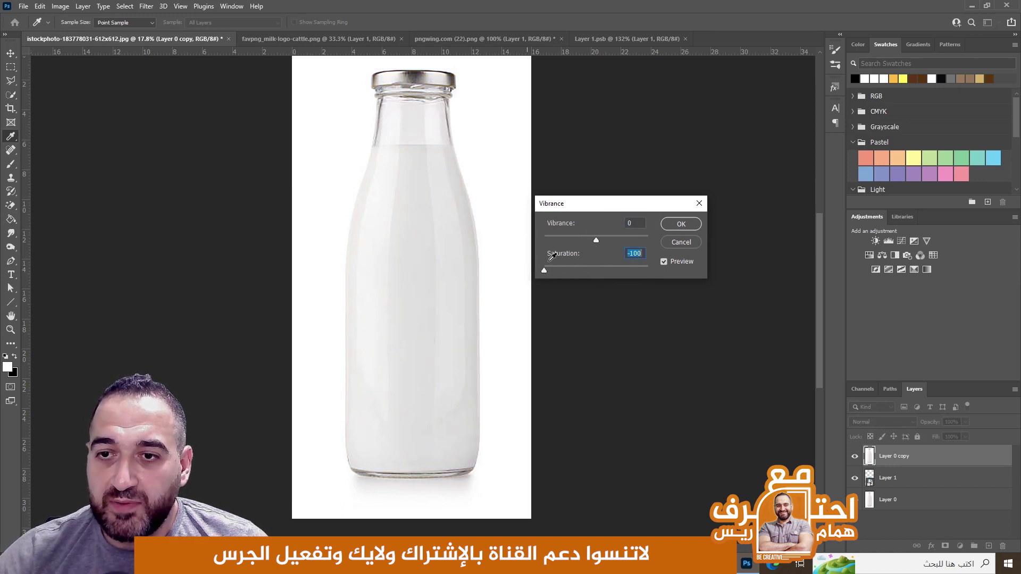
{"action": "left_click_drag", "start_coordinate": [573, 209], "coordinate": [588, 211]}
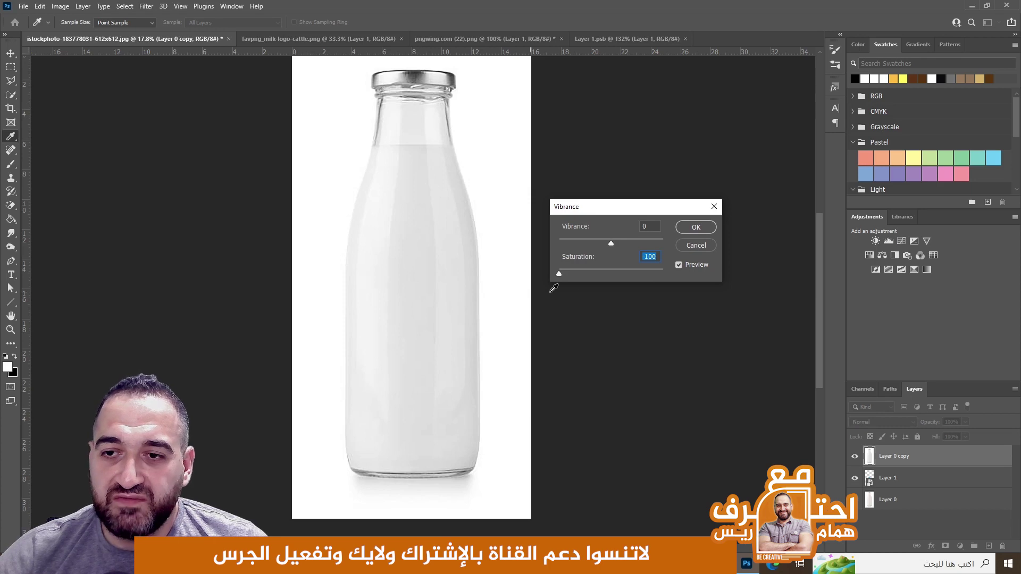
{"action": "left_click", "coordinate": [698, 226]}
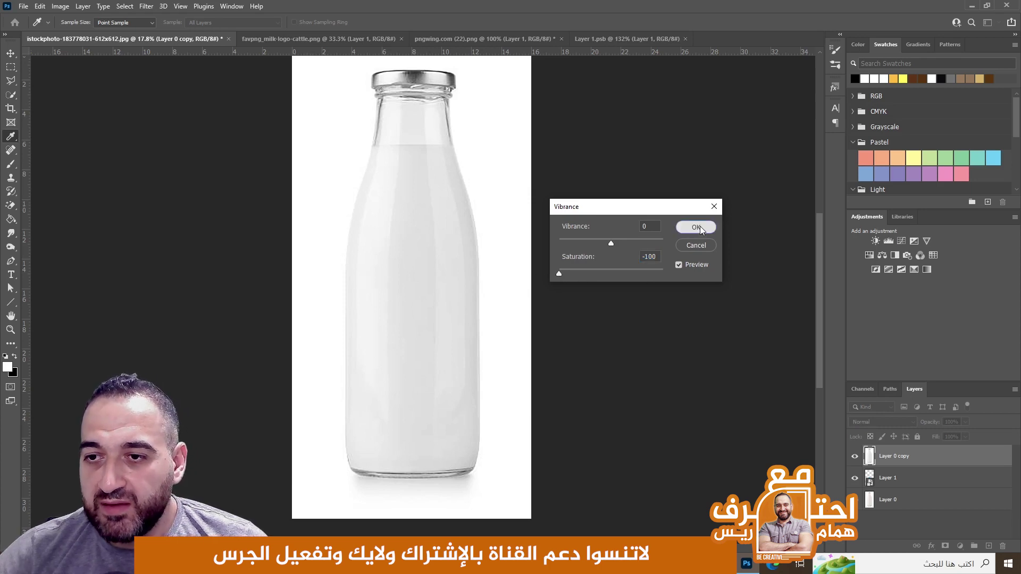
{"action": "key", "text": "g"}
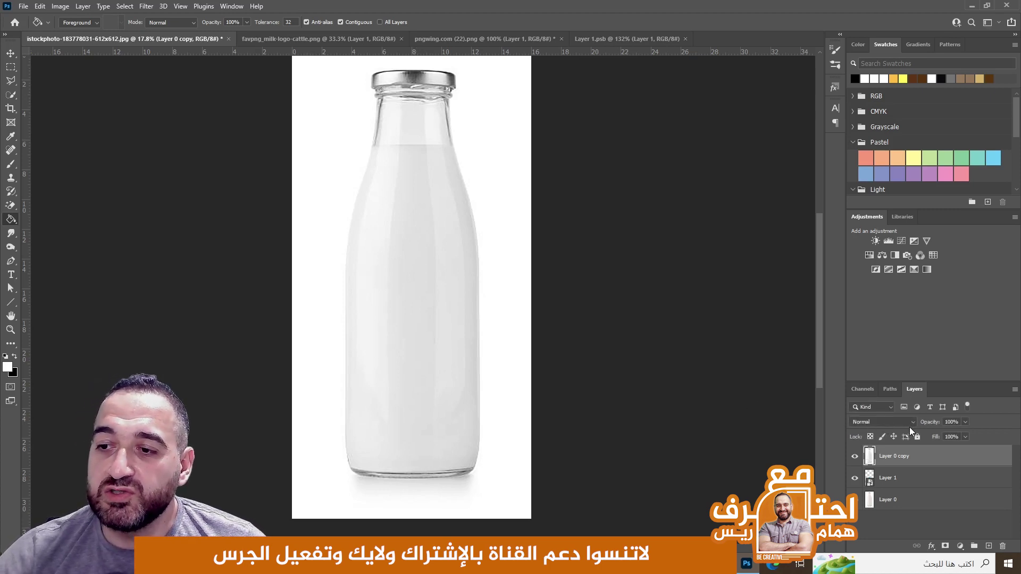
Step: Open Layer 0 copy's blend mode list and preview modes such as Soft Light
{"action": "left_click", "coordinate": [894, 422]}
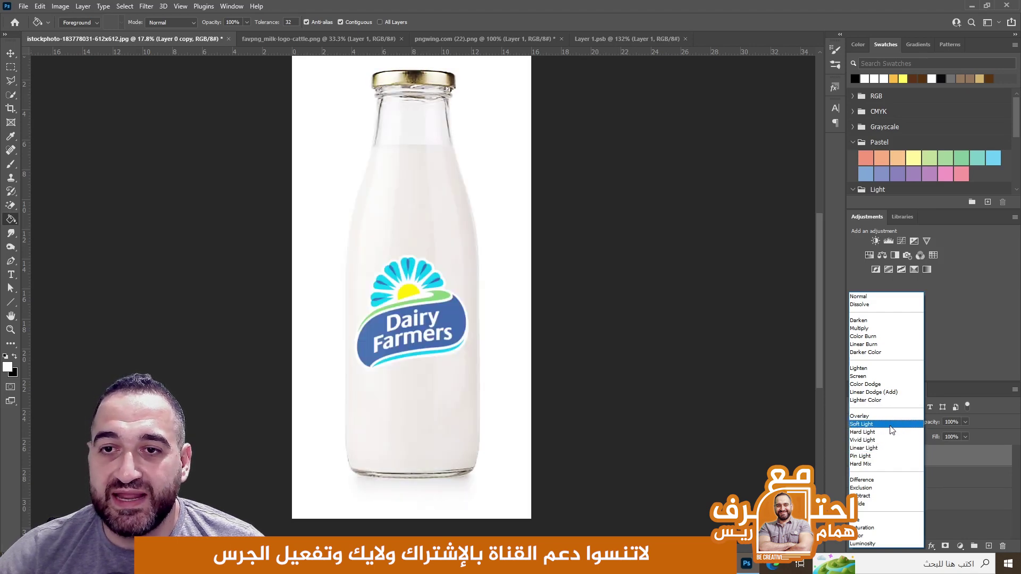
Step: Set Layer 0 copy to Soft Light and toggle its visibility to compare
{"action": "left_click", "coordinate": [870, 425]}
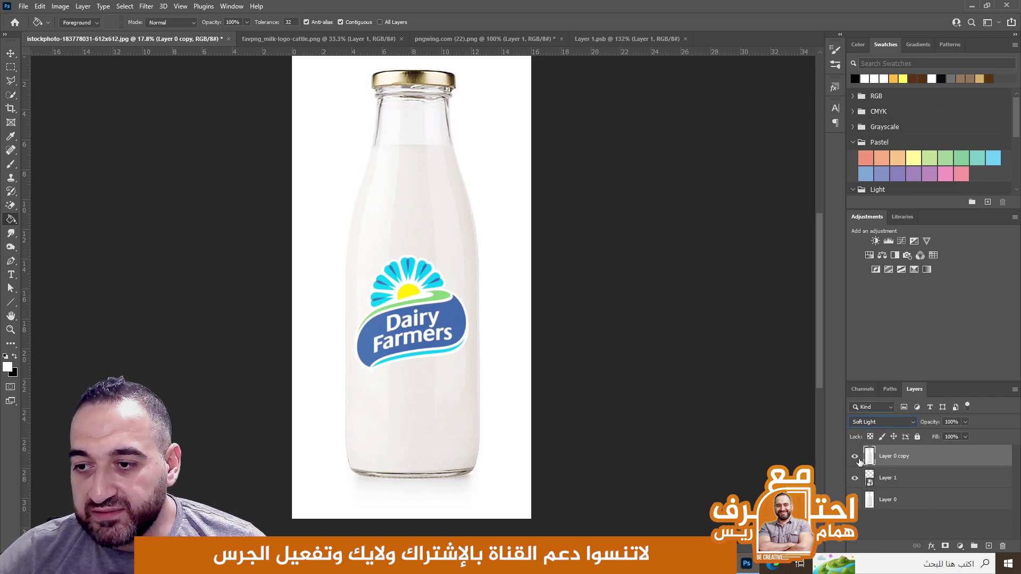
{"action": "left_click", "coordinate": [854, 459]}
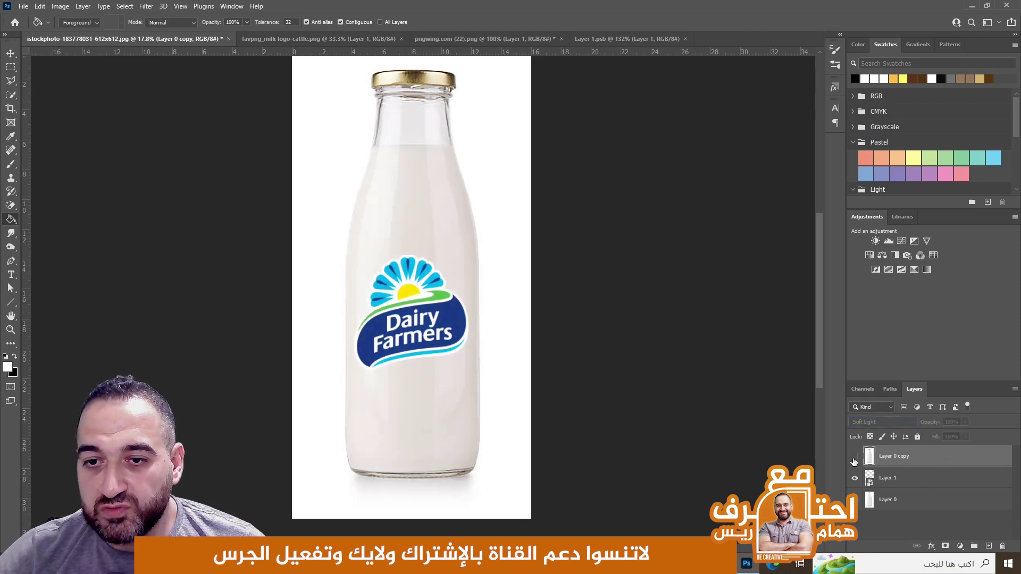
{"action": "left_click", "coordinate": [853, 459]}
{"action": "left_click", "coordinate": [854, 457]}
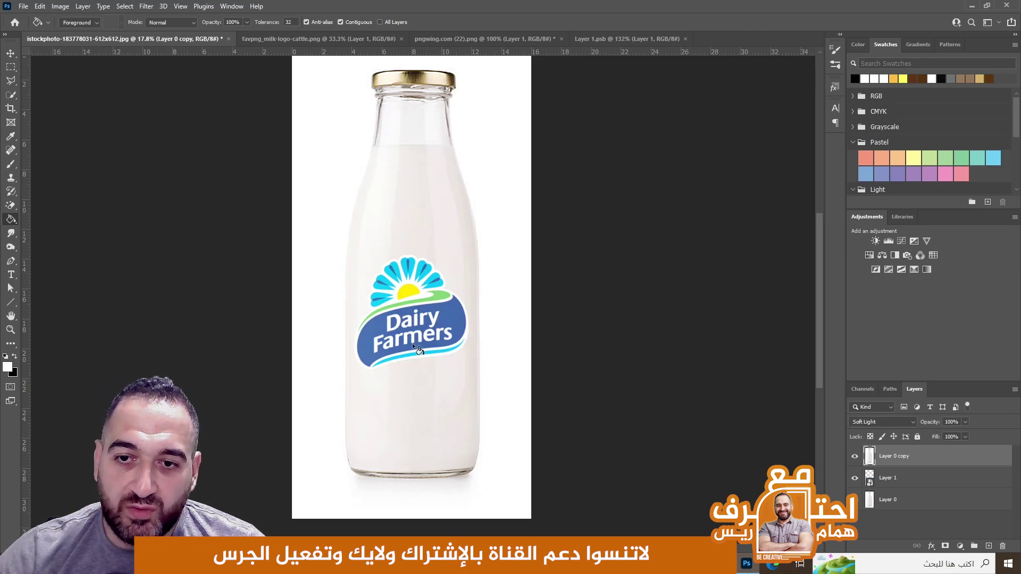
{"action": "scroll", "coordinate": [423, 333], "scroll_direction": "up", "scroll_amount": 1}
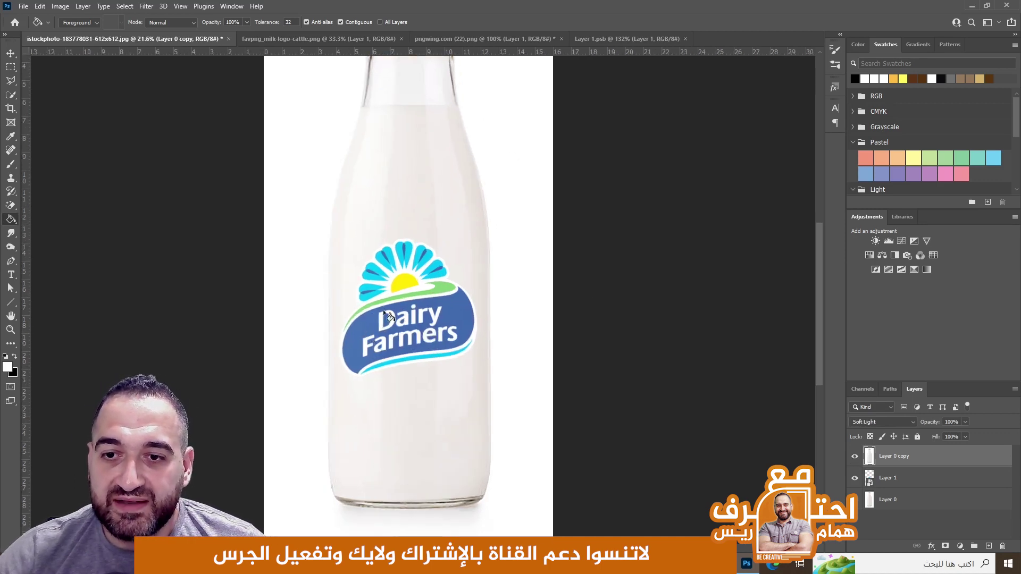
{"action": "scroll", "coordinate": [436, 338], "scroll_direction": "up", "scroll_amount": 1}
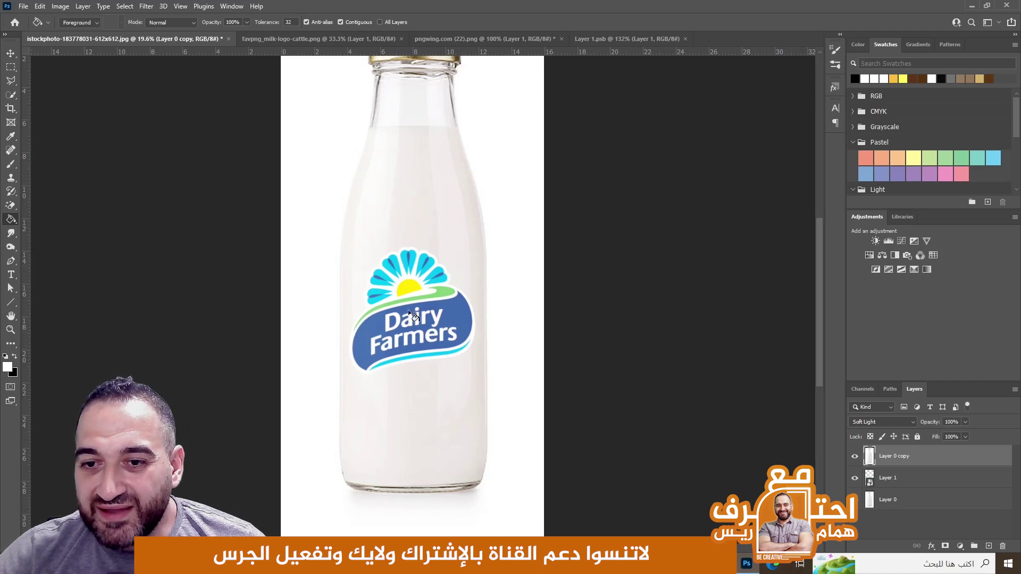
{"action": "left_click", "coordinate": [855, 457]}
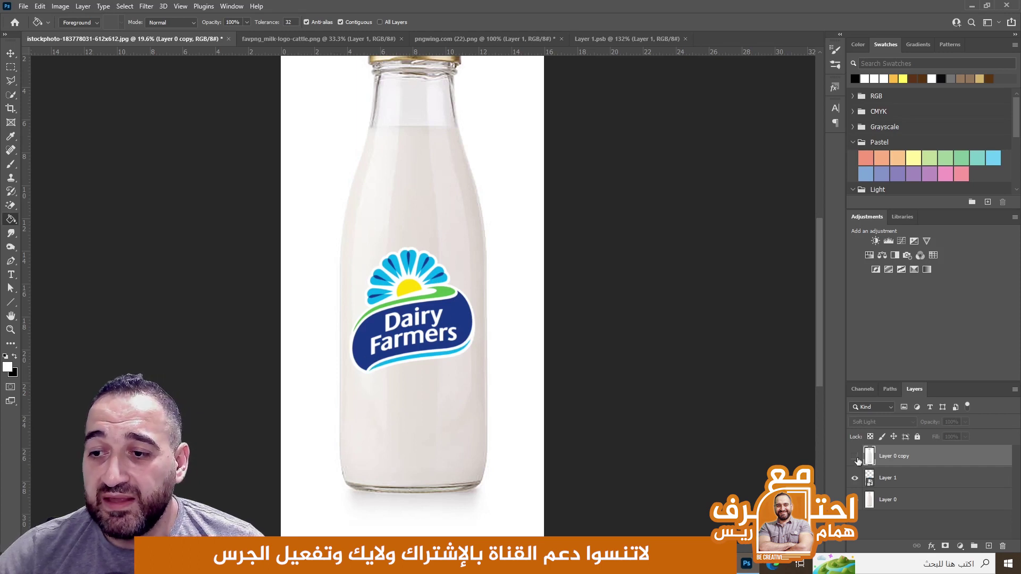
{"action": "left_click", "coordinate": [855, 457]}
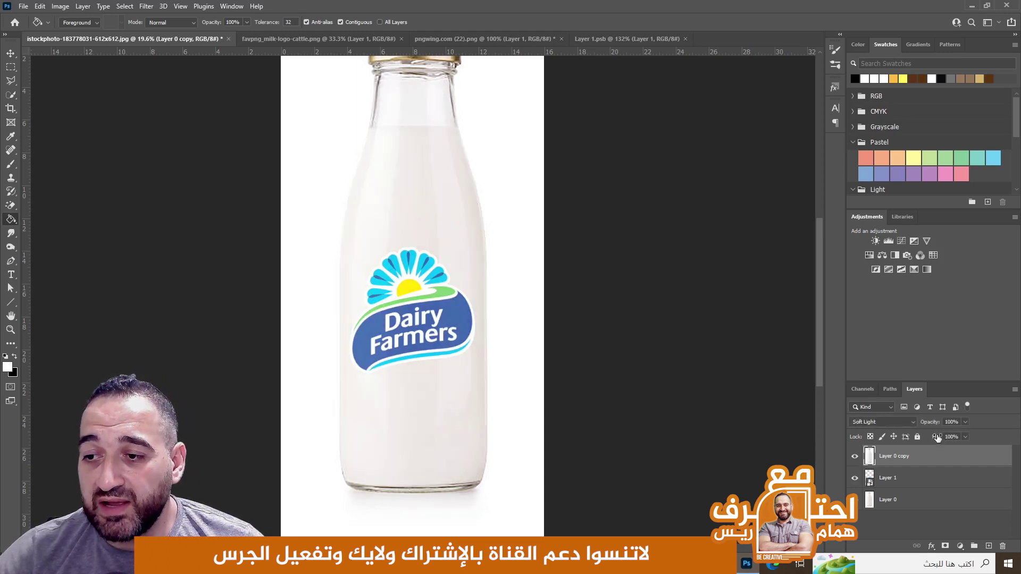
Step: Lower Layer 0 copy's Fill to 68% and zoom out to view the whole bottle
{"action": "left_click_drag", "start_coordinate": [937, 437], "coordinate": [929, 437]}
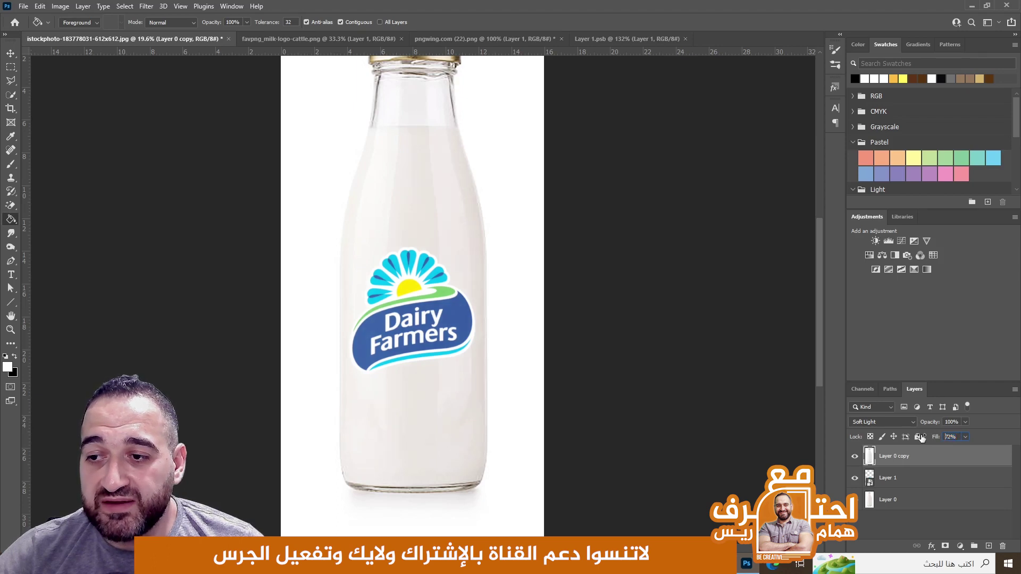
{"action": "left_click_drag", "start_coordinate": [921, 437], "coordinate": [926, 437]}
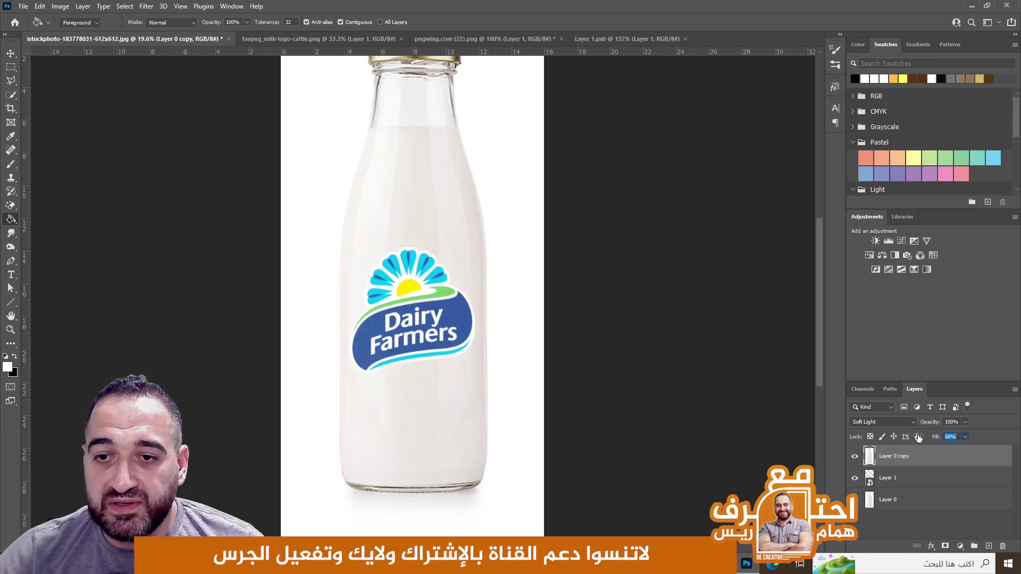
{"action": "left_click_drag", "start_coordinate": [918, 437], "coordinate": [923, 437]}
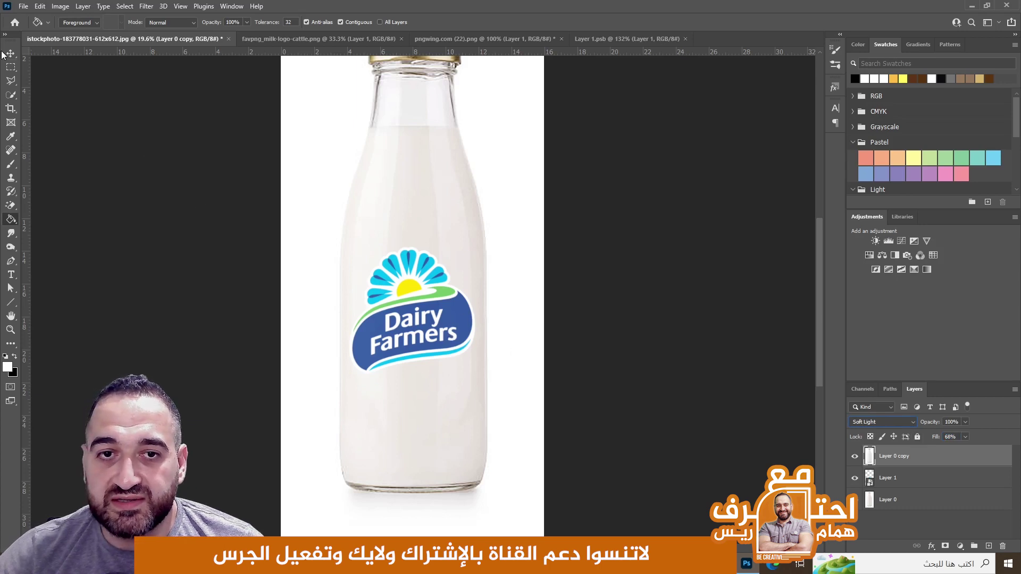
{"action": "key", "text": "v"}
{"action": "key", "text": "ctrl+minus"}
{"action": "key", "text": "ctrl+z"}
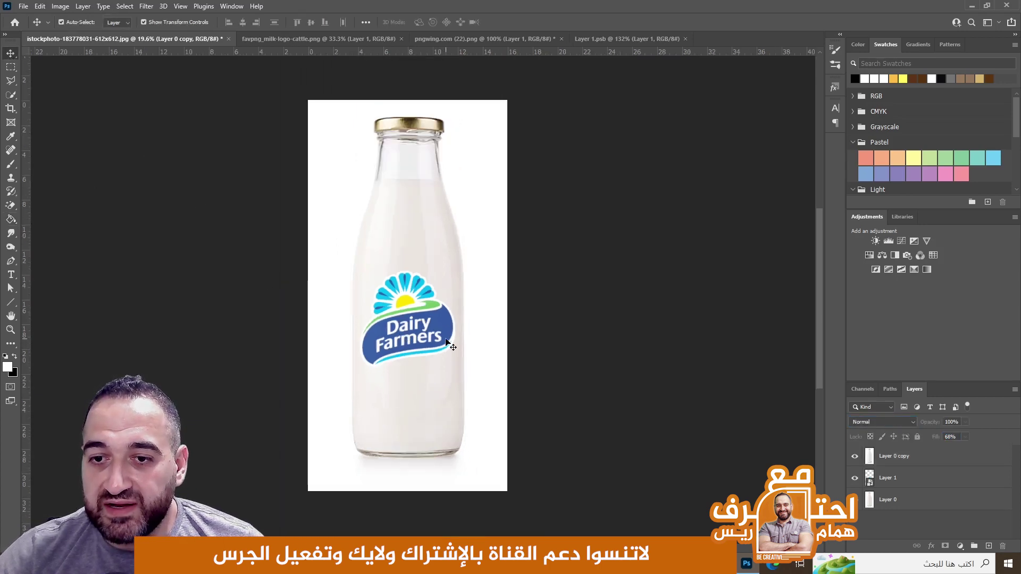
{"action": "key", "text": "ctrl+z"}
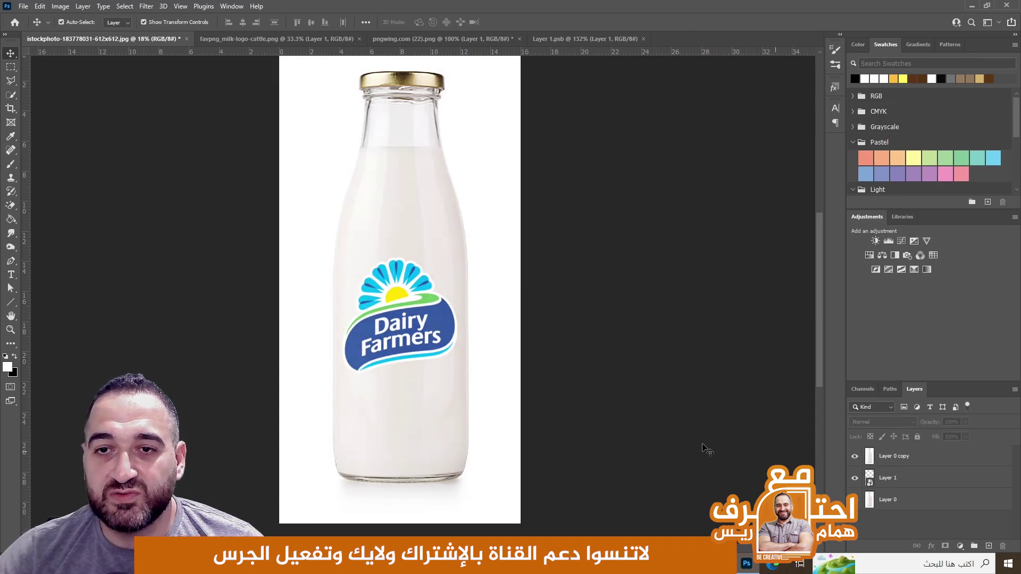
{"action": "key", "text": "ctrl+shift+z"}
{"action": "key", "text": "ctrl+z"}
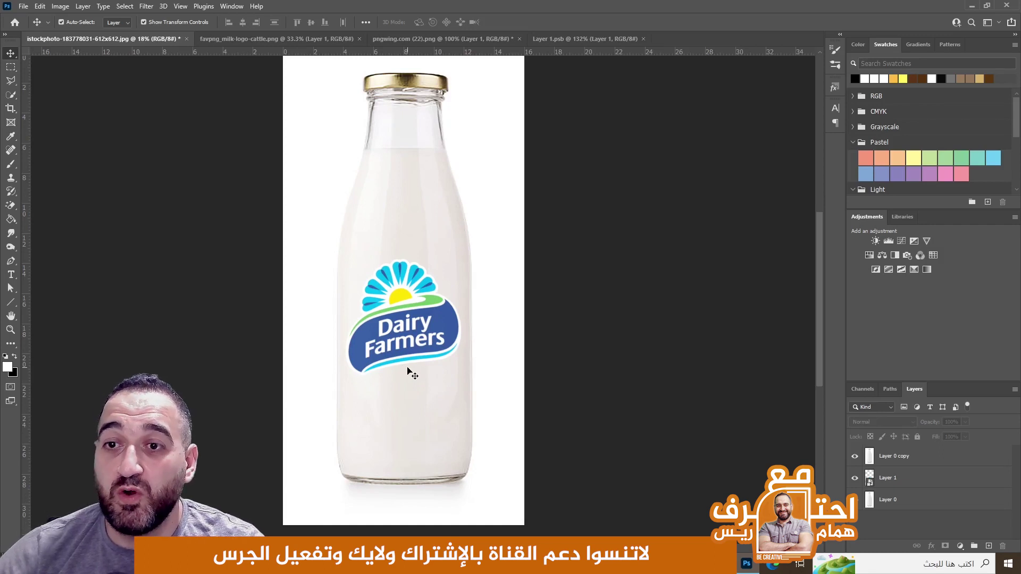
{"action": "left_click", "coordinate": [903, 456]}
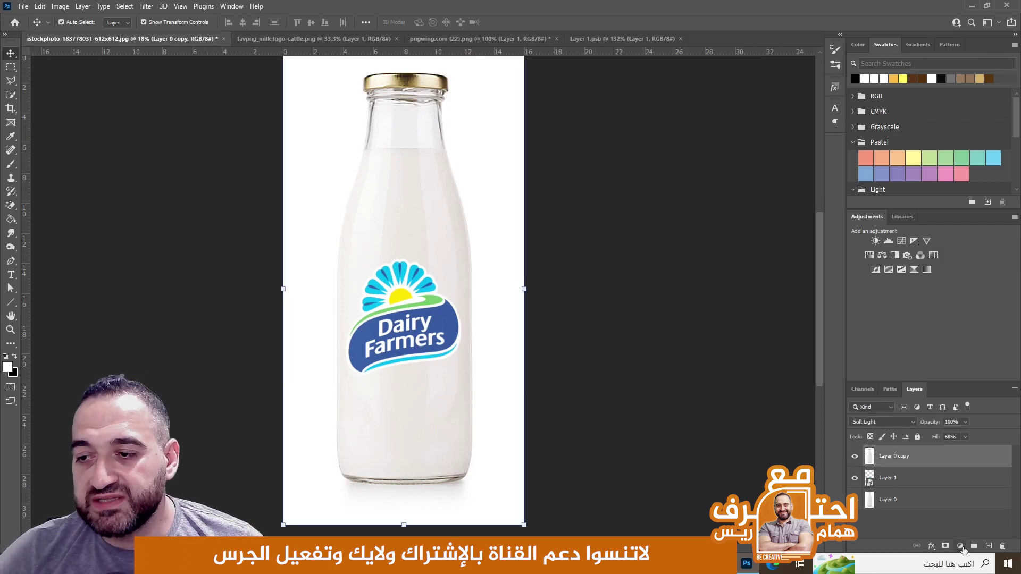
Step: Add a Levels adjustment layer and tune its black input level for the shadows
{"action": "left_click", "coordinate": [962, 546]}
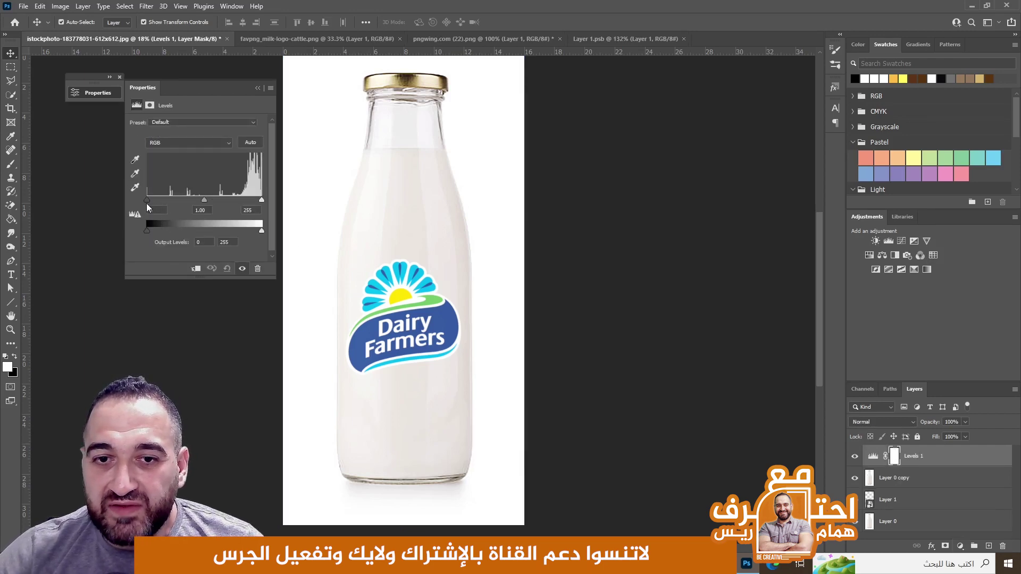
{"action": "left_click_drag", "start_coordinate": [147, 200], "coordinate": [179, 203]}
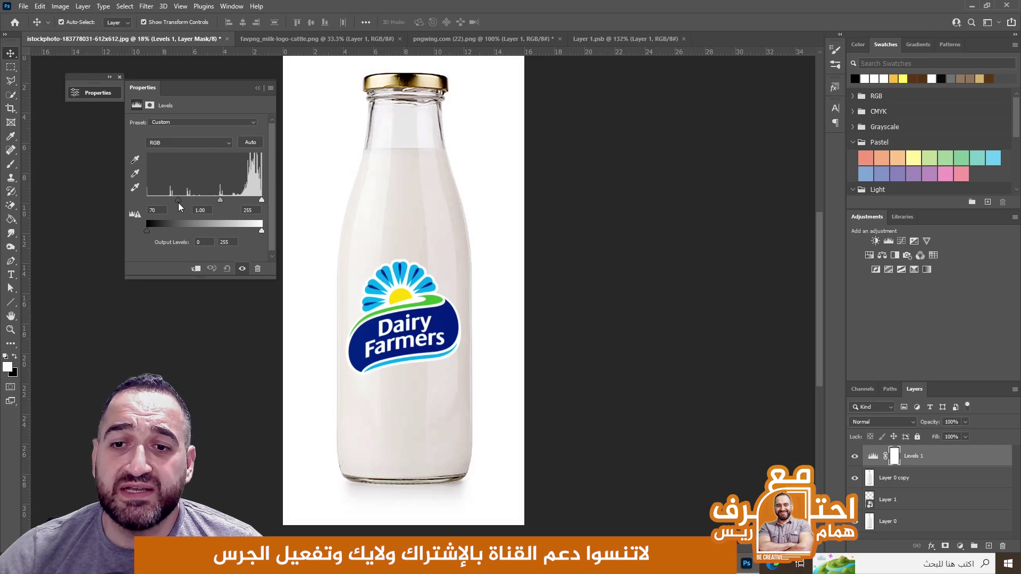
{"action": "left_click_drag", "start_coordinate": [177, 202], "coordinate": [135, 203]}
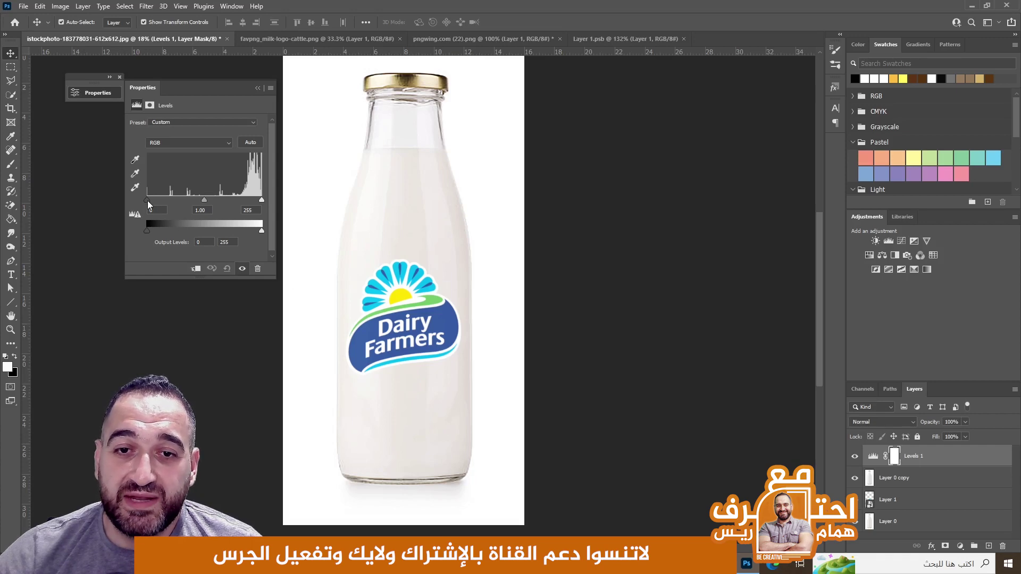
Step: Hide Levels to compare, toggle the Soft Light bottle copy off and on, and collapse Properties
{"action": "left_click", "coordinate": [898, 477]}
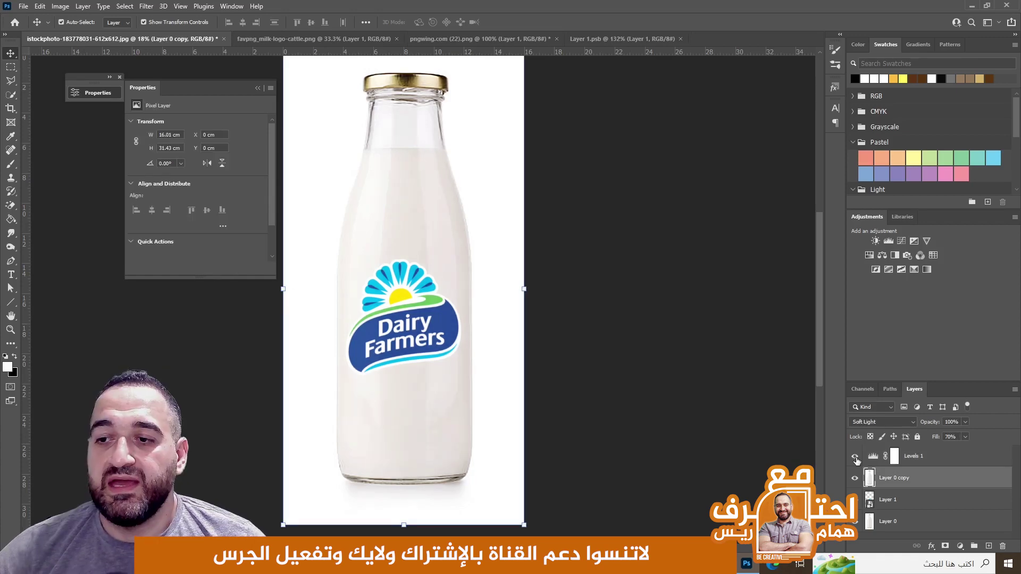
{"action": "left_click", "coordinate": [855, 457]}
{"action": "left_click", "coordinate": [855, 478]}
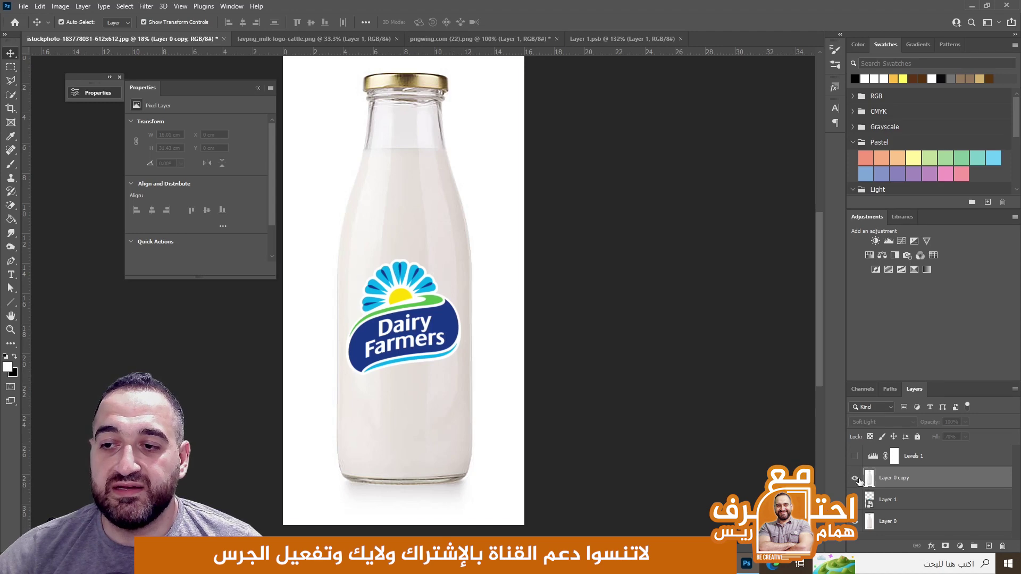
{"action": "left_click", "coordinate": [855, 478]}
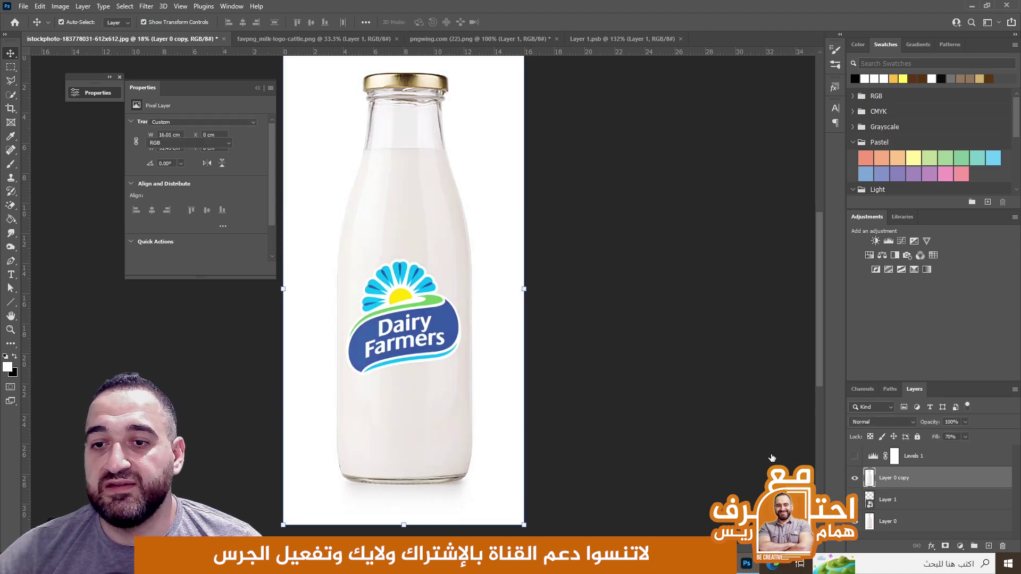
{"action": "left_click", "coordinate": [257, 88]}
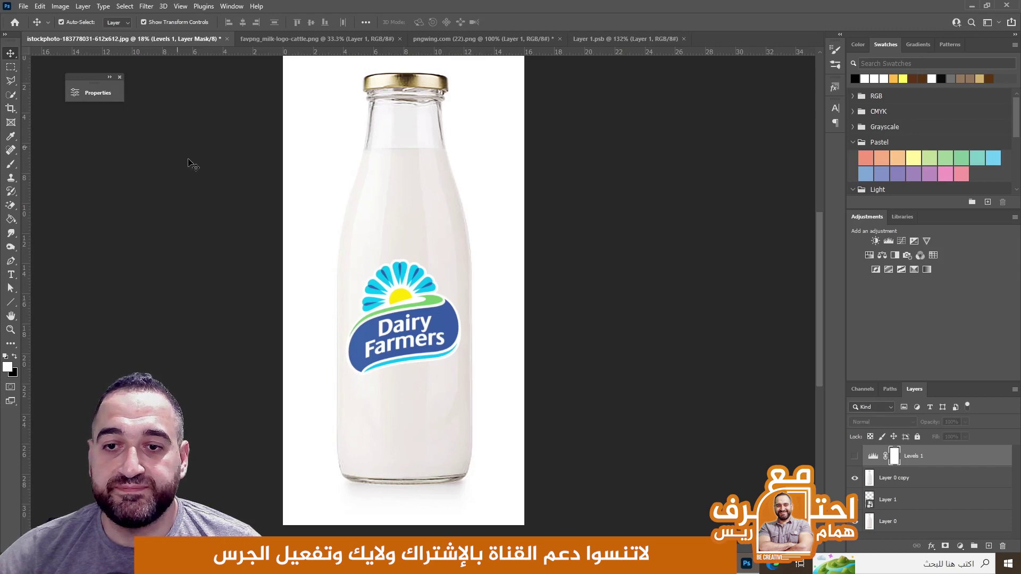
Step: Deselect the Levels layer, then click the bottle to select the Soft Light bottle copy
{"action": "scroll", "coordinate": [230, 282], "scroll_direction": "down", "scroll_amount": 3}
{"action": "scroll", "coordinate": [379, 362], "scroll_direction": "up", "scroll_amount": 1}
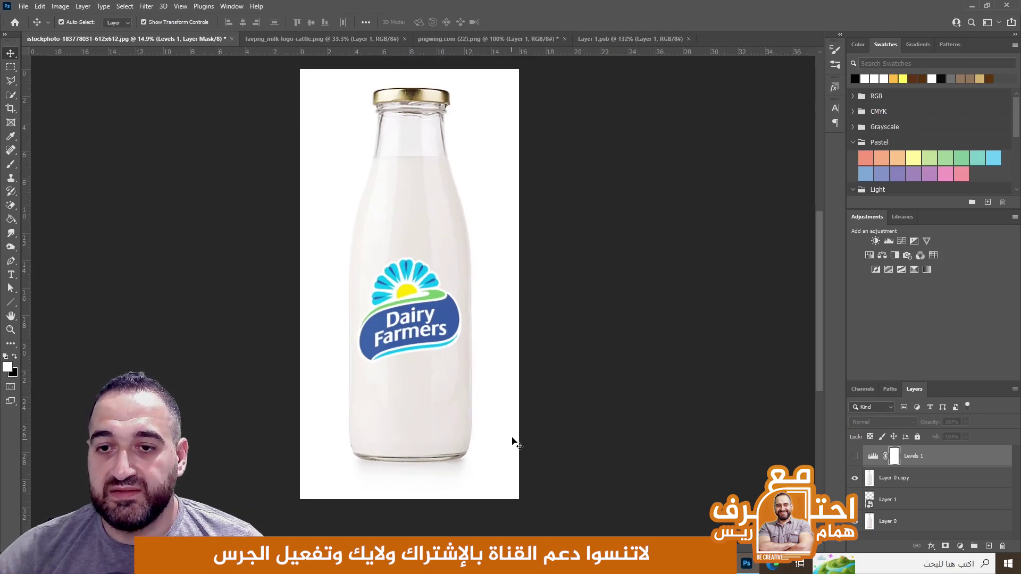
{"action": "left_click", "coordinate": [539, 469]}
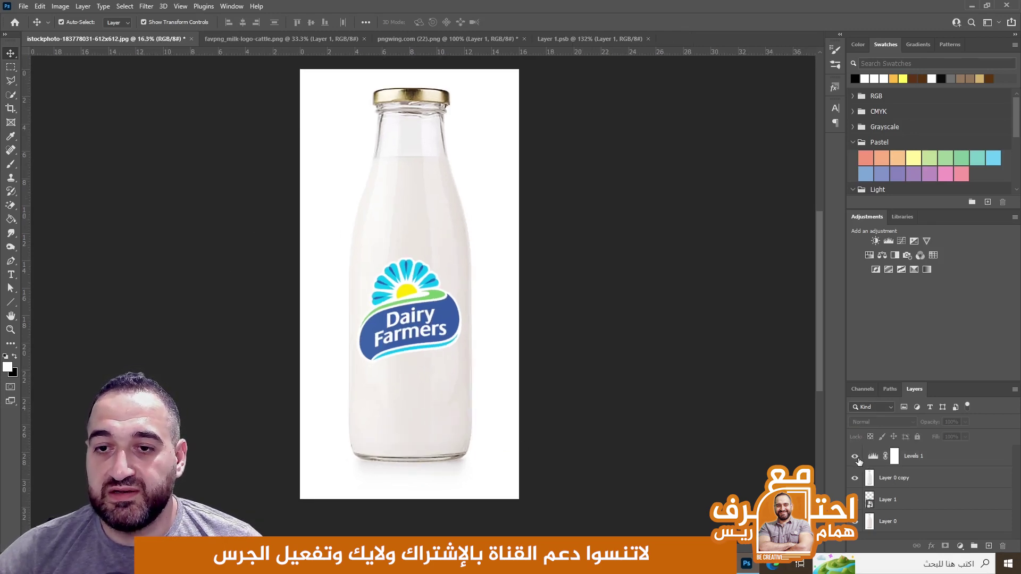
{"action": "scroll", "coordinate": [333, 349], "scroll_direction": "up", "scroll_amount": 1}
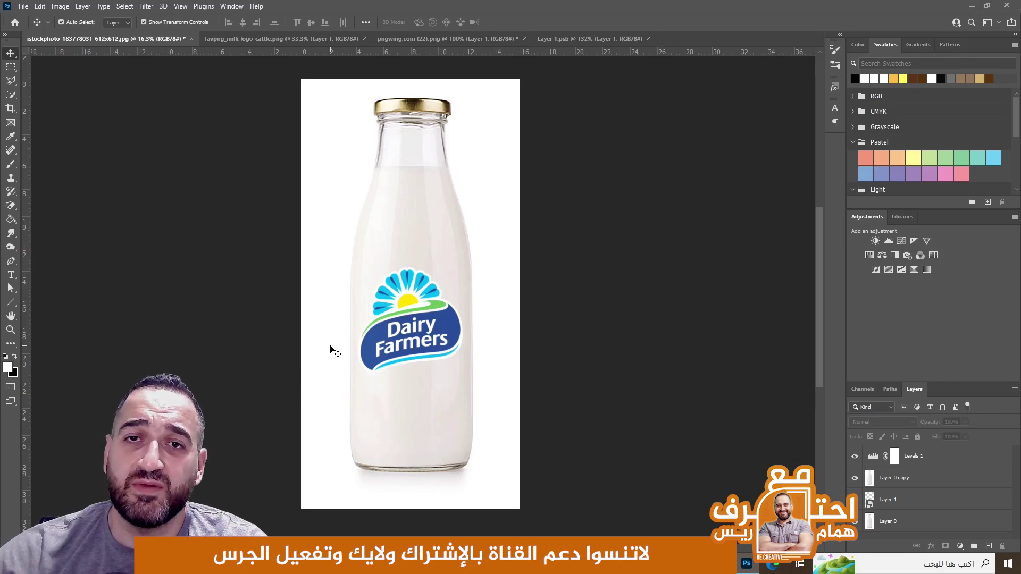
{"action": "scroll", "coordinate": [431, 330], "scroll_direction": "up", "scroll_amount": 1}
{"action": "left_click", "coordinate": [420, 324]}
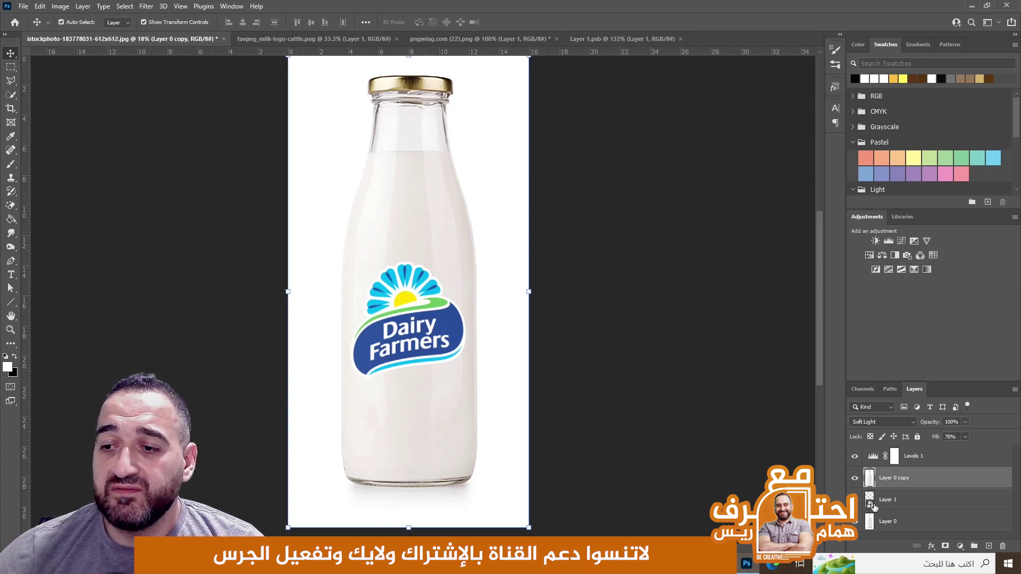
Step: Open Layer 1's logo smart object and drag in the Fresh Milk logo from the favpng document
{"action": "double_click", "coordinate": [870, 502]}
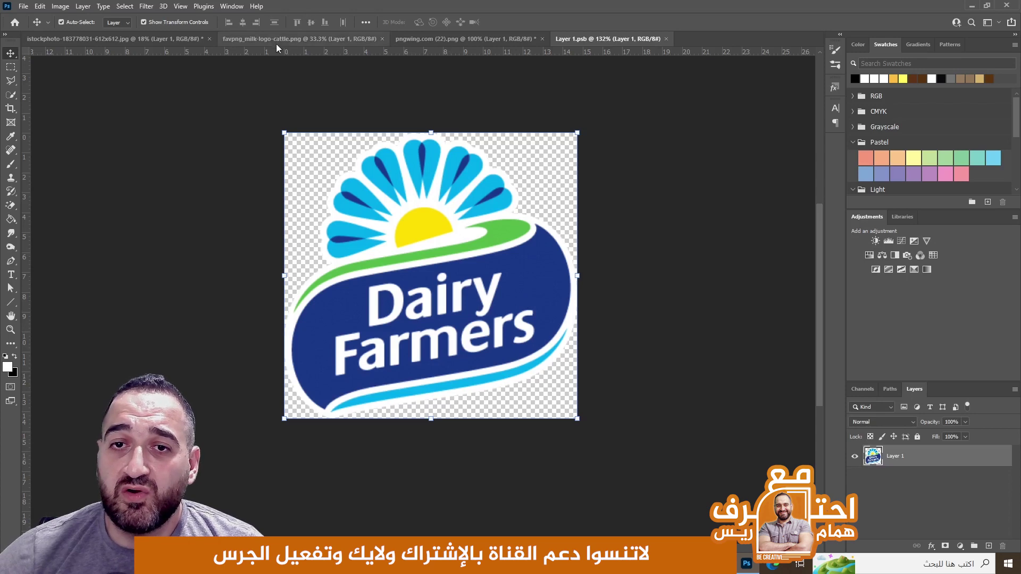
{"action": "left_click", "coordinate": [276, 43]}
{"action": "mouse_move", "coordinate": [488, 170]}
{"action": "left_mouse_down"}
{"action": "mouse_move", "coordinate": [597, 37]}
{"action": "mouse_move", "coordinate": [424, 268]}
{"action": "left_mouse_up"}
{"action": "scroll", "coordinate": [404, 272], "scroll_direction": "down", "scroll_amount": 2}
{"action": "scroll", "coordinate": [399, 276], "scroll_direction": "down", "scroll_amount": 2}
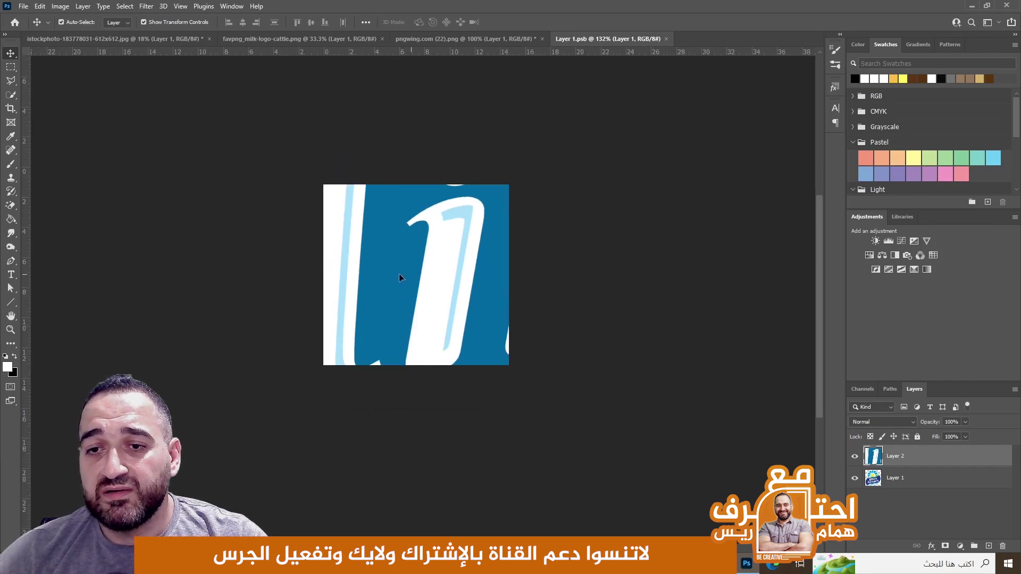
{"action": "scroll", "coordinate": [425, 287], "scroll_direction": "down", "scroll_amount": 1}
{"action": "scroll", "coordinate": [426, 298], "scroll_direction": "down", "scroll_amount": 1}
{"action": "scroll", "coordinate": [427, 298], "scroll_direction": "down", "scroll_amount": 1}
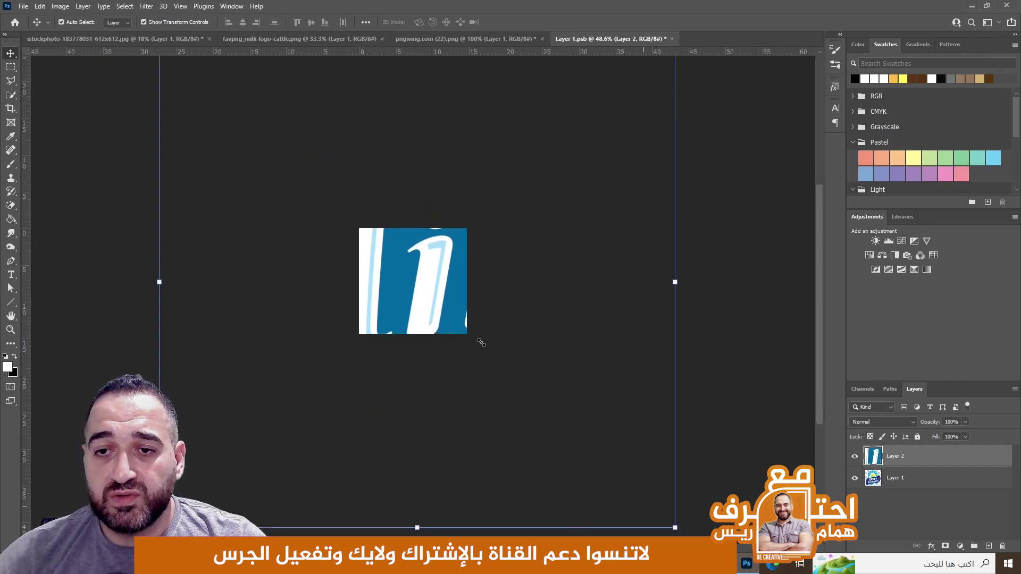
Step: Scale the Fresh Milk logo to fit the smart-object canvas and centre it
{"action": "left_click_drag", "start_coordinate": [675, 528], "coordinate": [461, 328]}
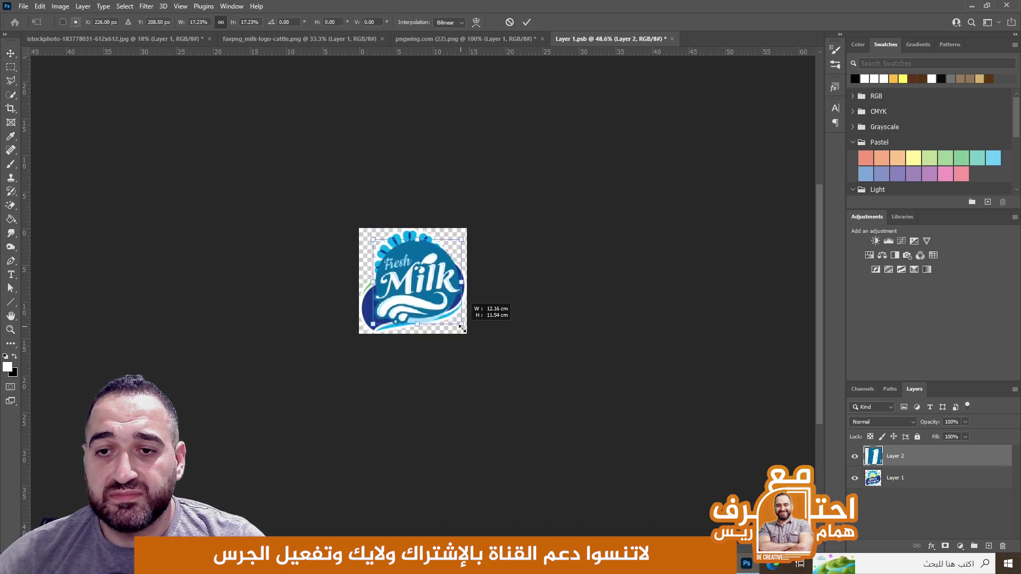
{"action": "left_click_drag", "start_coordinate": [461, 329], "coordinate": [466, 329]}
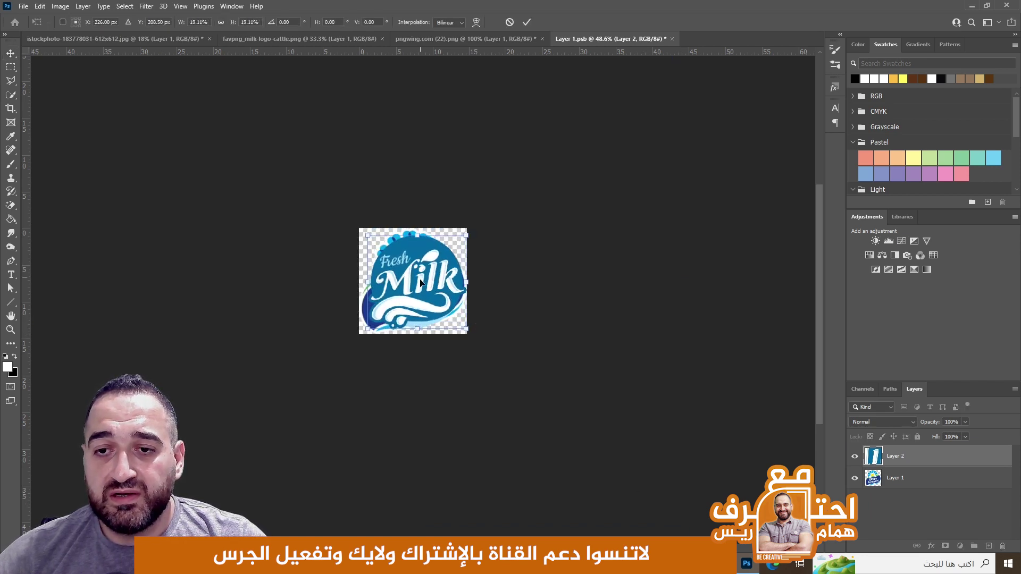
{"action": "key", "text": "Return"}
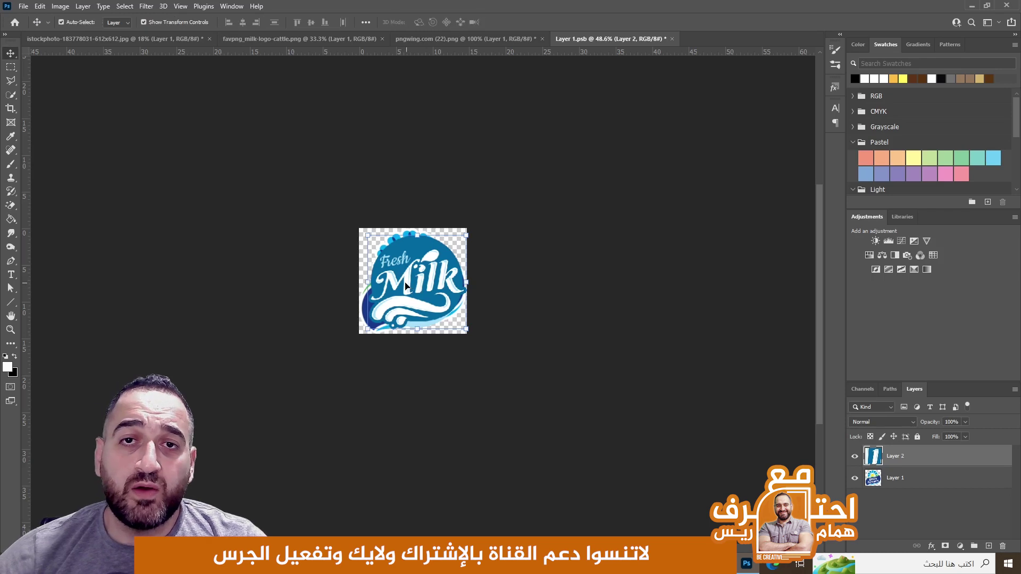
{"action": "scroll", "coordinate": [405, 285], "scroll_direction": "up", "scroll_amount": 1}
{"action": "scroll", "coordinate": [406, 282], "scroll_direction": "up", "scroll_amount": 1}
{"action": "scroll", "coordinate": [407, 274], "scroll_direction": "up", "scroll_amount": 3}
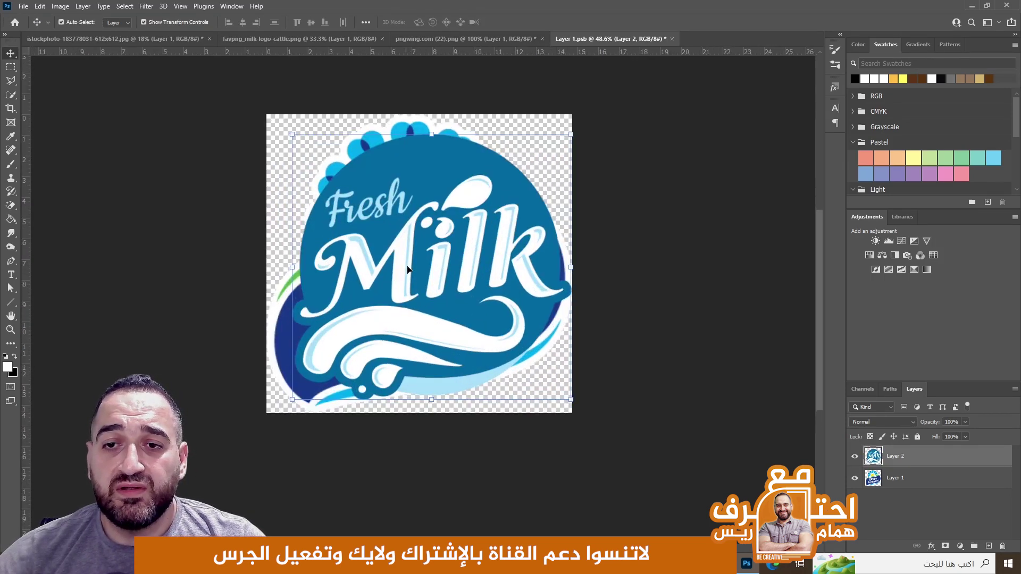
{"action": "left_click_drag", "start_coordinate": [408, 269], "coordinate": [395, 266]}
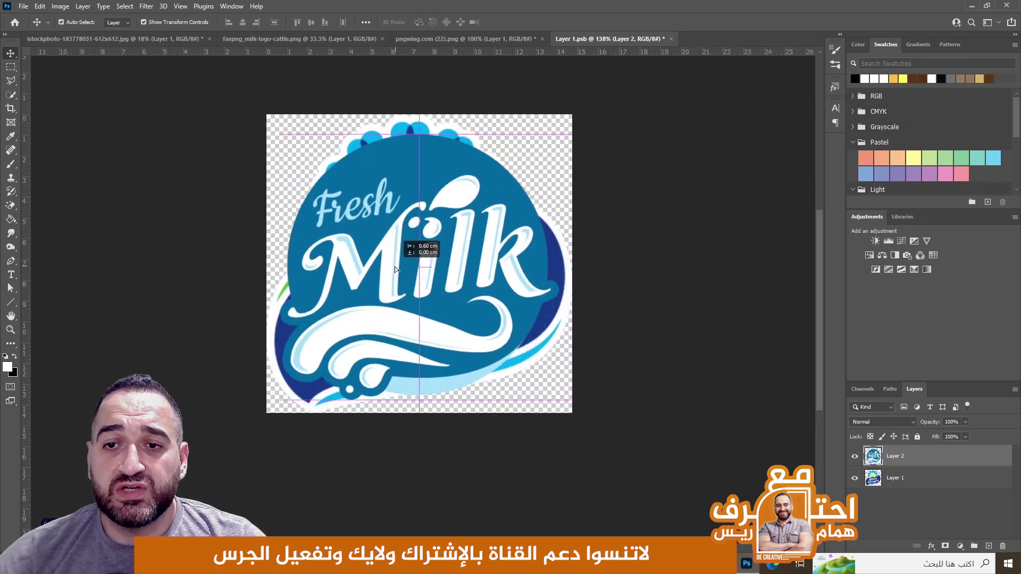
Step: Hide the old Dairy Farmers logo layer and save the smart object
{"action": "left_click", "coordinate": [854, 478]}
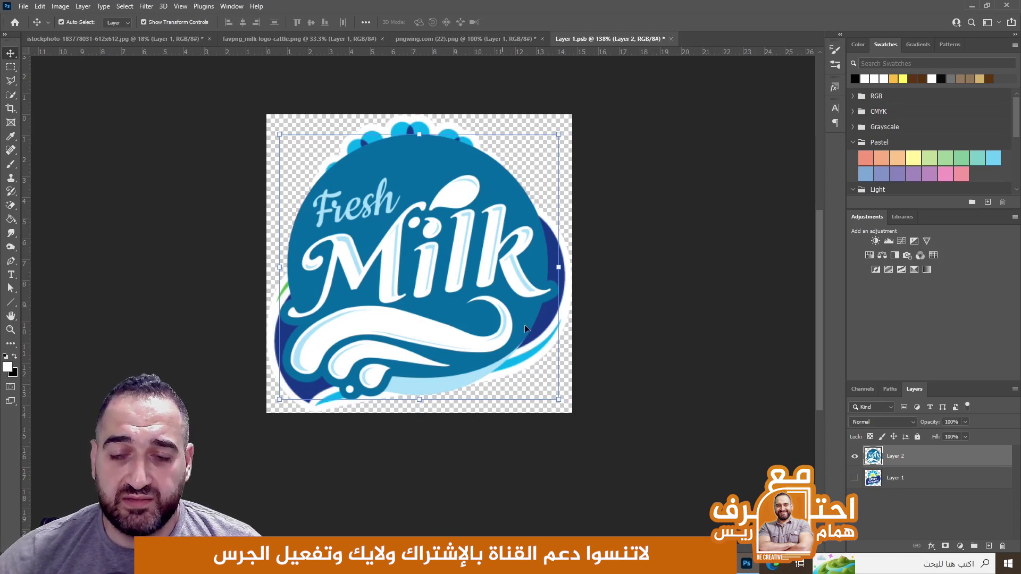
{"action": "left_click", "coordinate": [553, 374]}
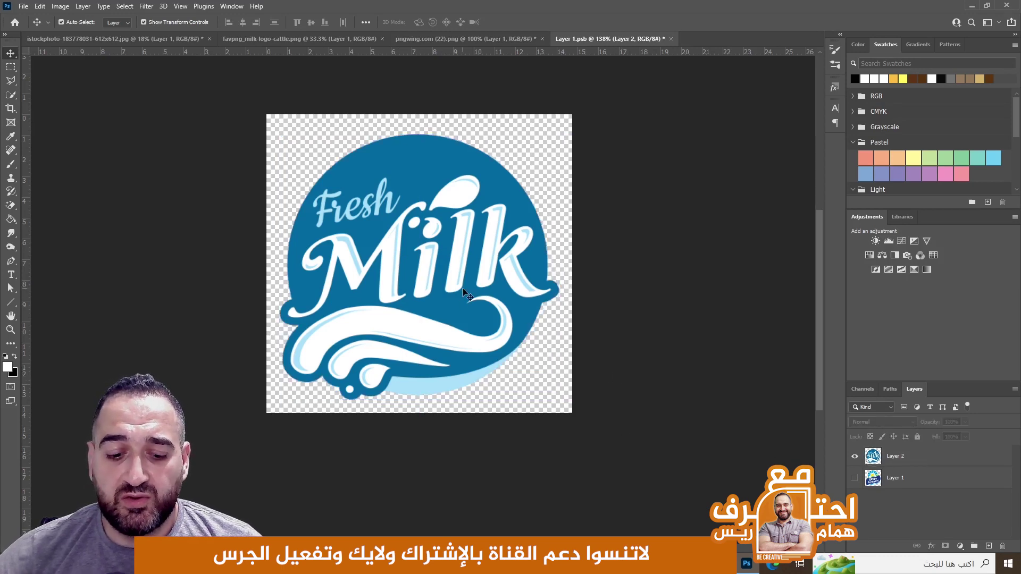
{"action": "key", "text": "ctrl+s"}
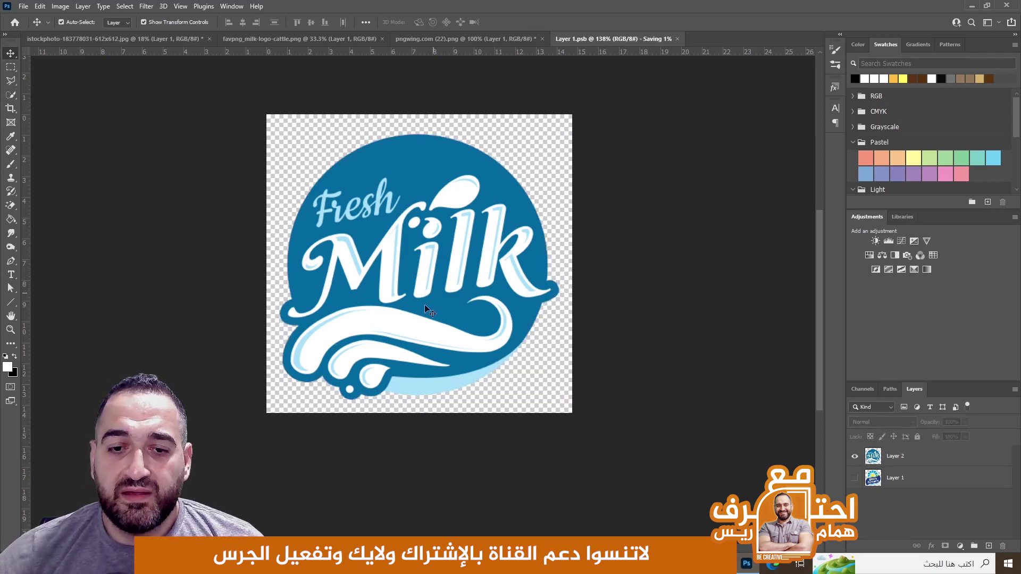
Step: Preview the Fresh Milk label on the bottle mockup, then revert to the Dairy Farmers logo via History
{"action": "left_click", "coordinate": [164, 43]}
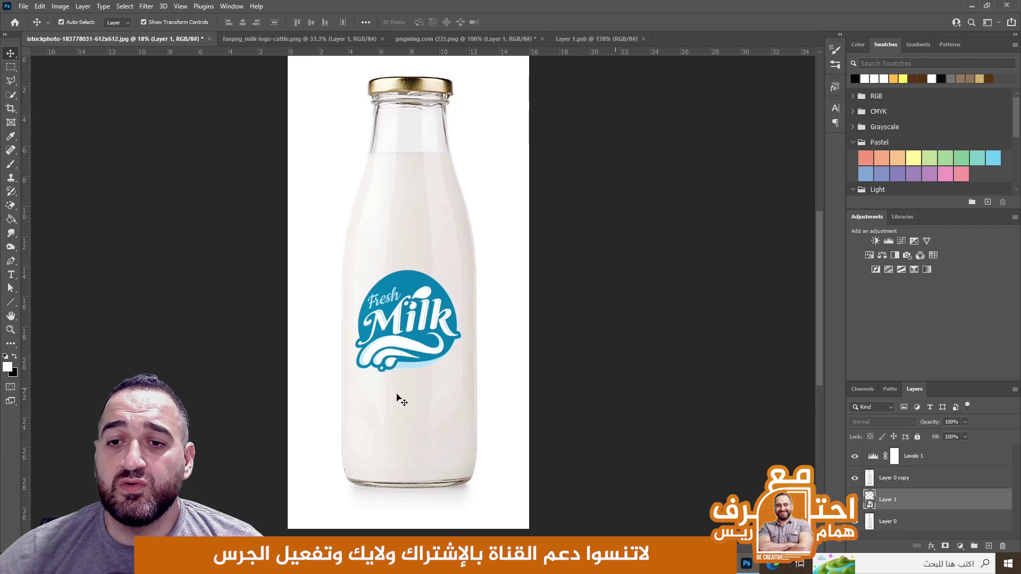
{"action": "scroll", "coordinate": [396, 399], "scroll_direction": "down", "scroll_amount": 2}
{"action": "scroll", "coordinate": [327, 367], "scroll_direction": "up", "scroll_amount": 1}
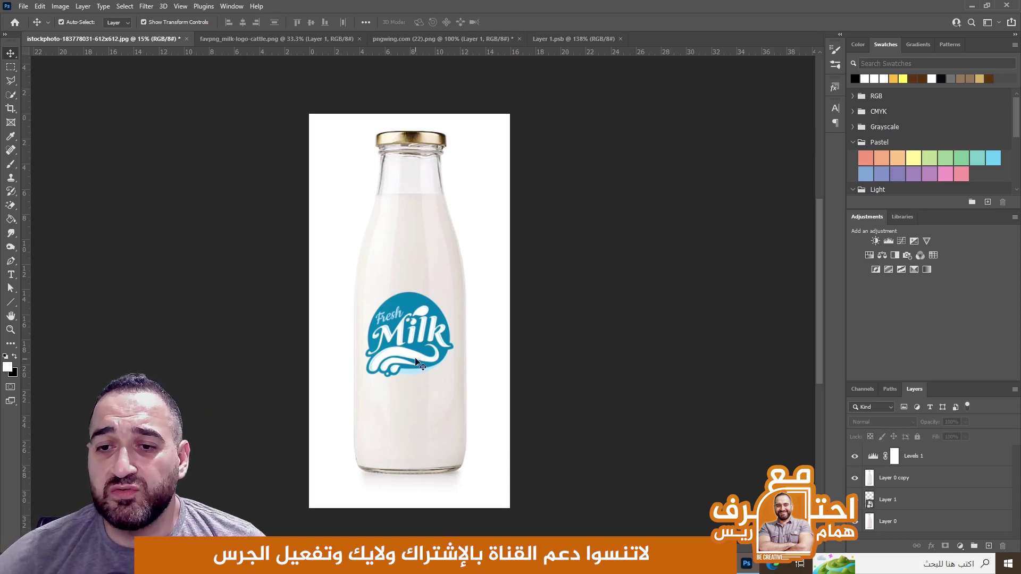
{"action": "left_click", "coordinate": [417, 418]}
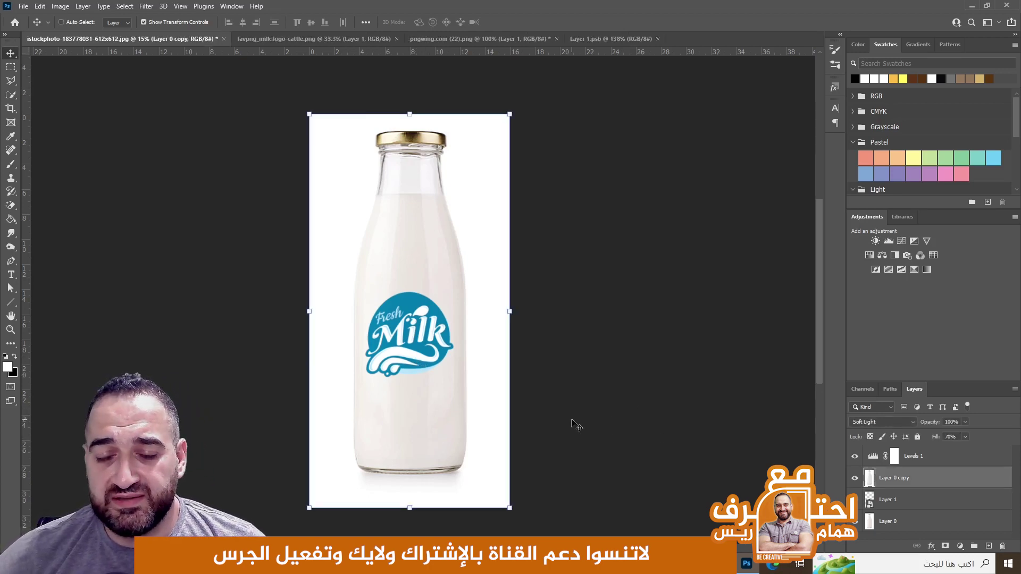
{"action": "left_click", "coordinate": [573, 405]}
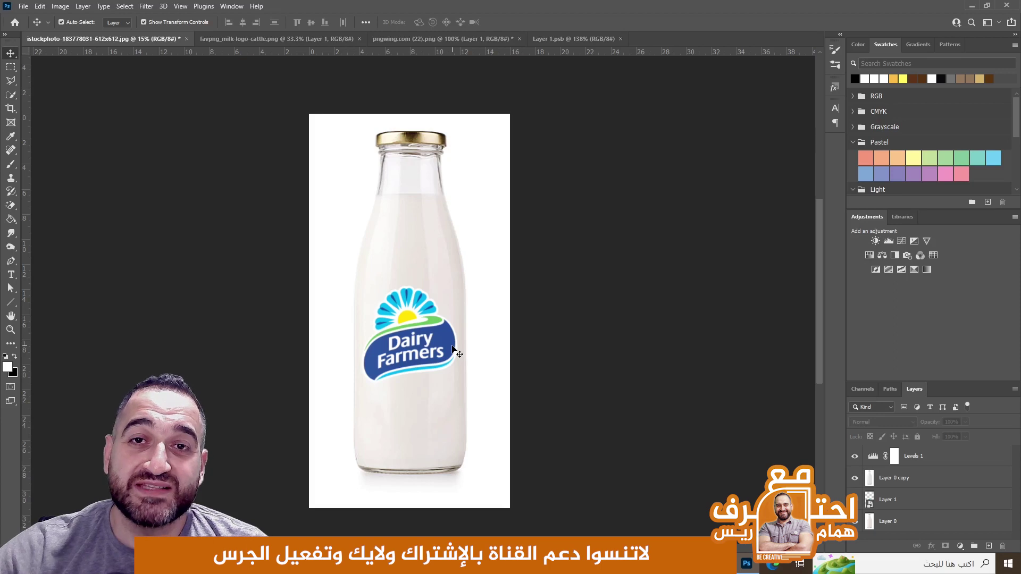